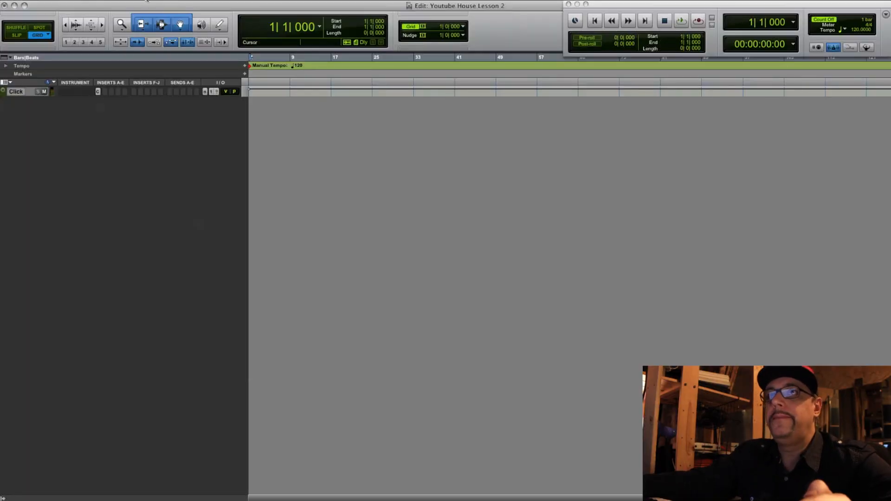
- Create six stereo instrument tracks and a master fader track
click(147, 1)
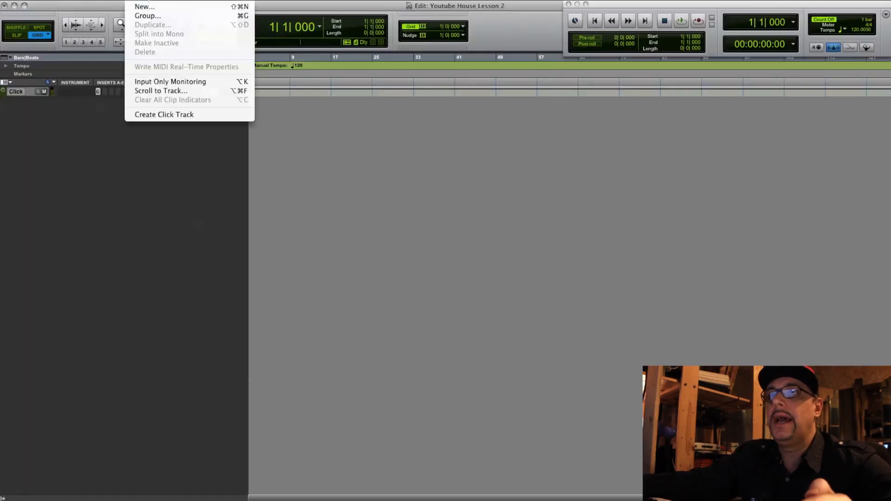
click(150, 6)
click(467, 173)
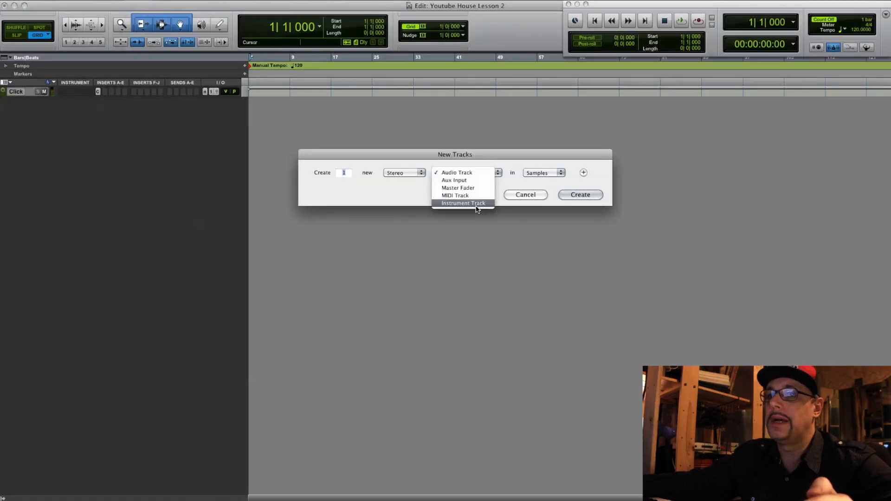
click(477, 204)
click(581, 195)
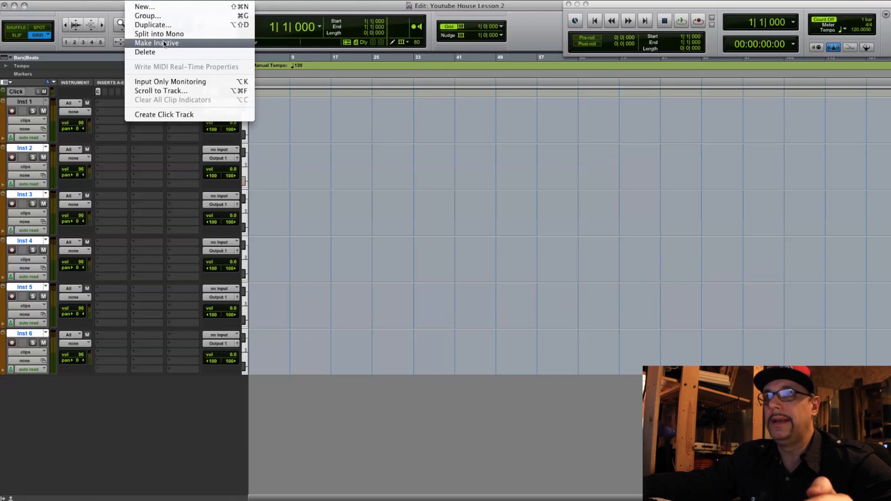
click(150, 7)
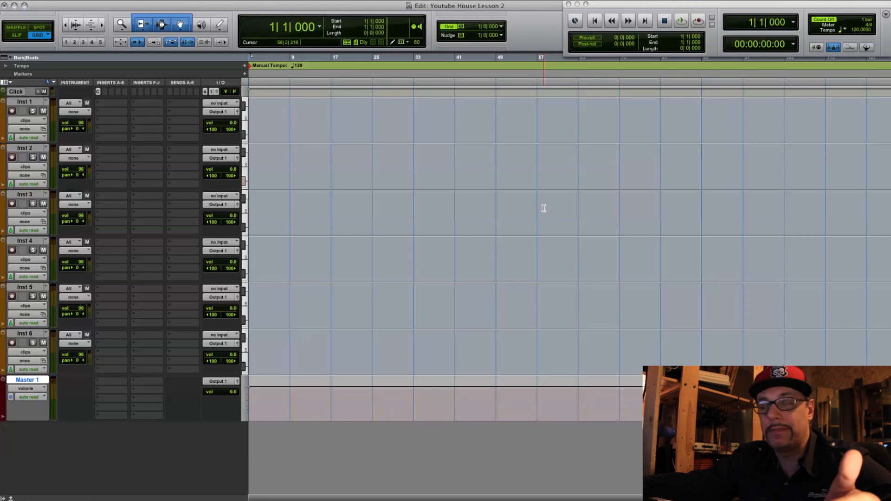
- Insert the multichannel VST Spire instrument from Reveal Sound on the Inst 1 track
click(18, 102)
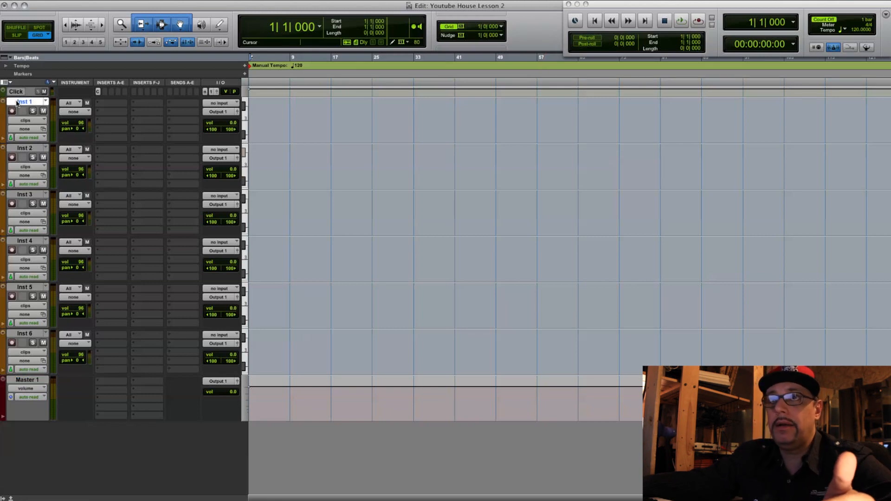
click(102, 107)
mouse_move(126, 120)
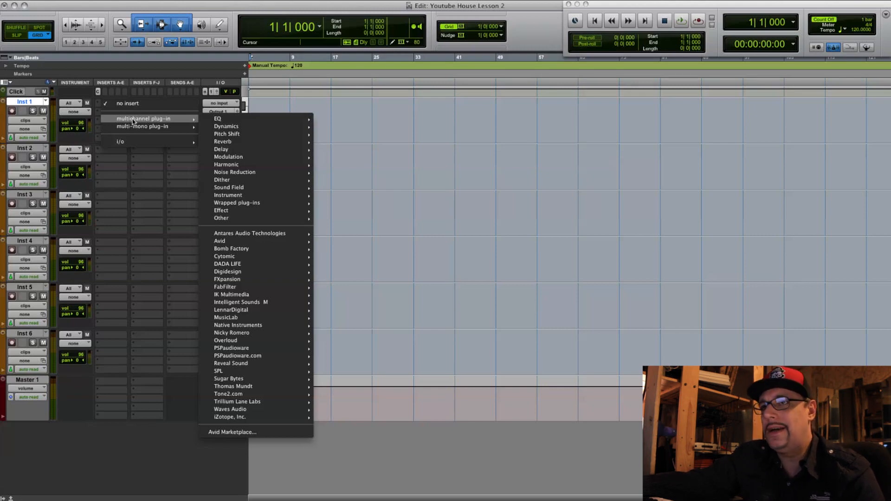
mouse_move(285, 299)
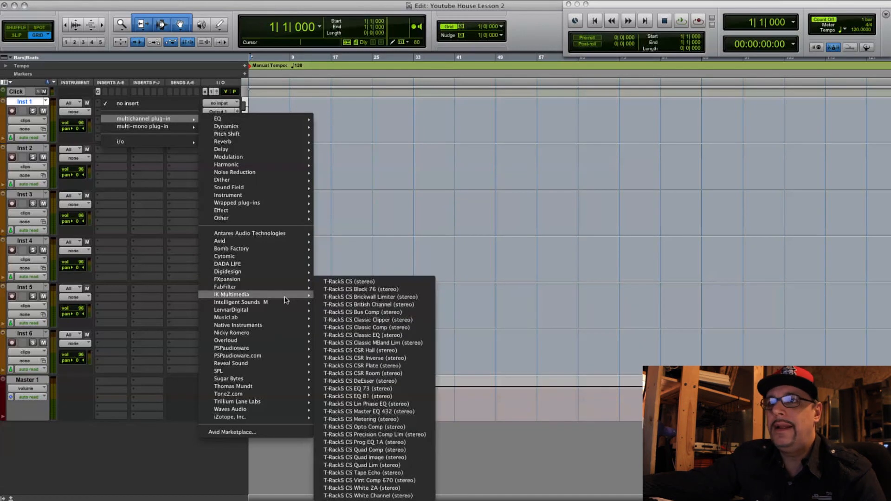
mouse_move(284, 281)
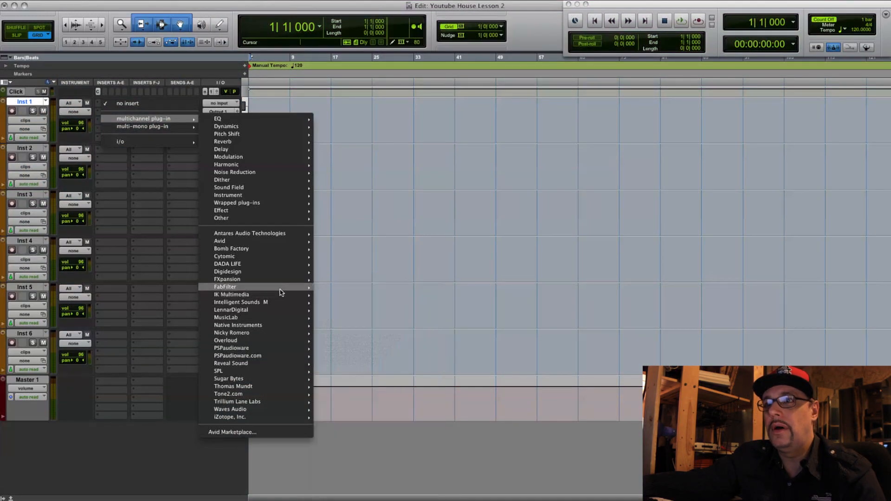
mouse_move(287, 365)
click(343, 363)
- Load the UK Bass 4 preset into Spire on Inst 1
drag(460, 143, 504, 105)
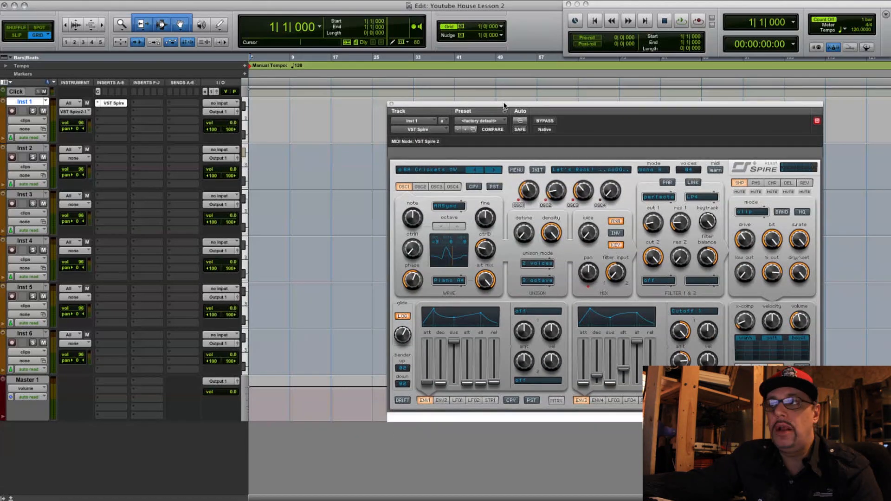
click(497, 121)
click(541, 103)
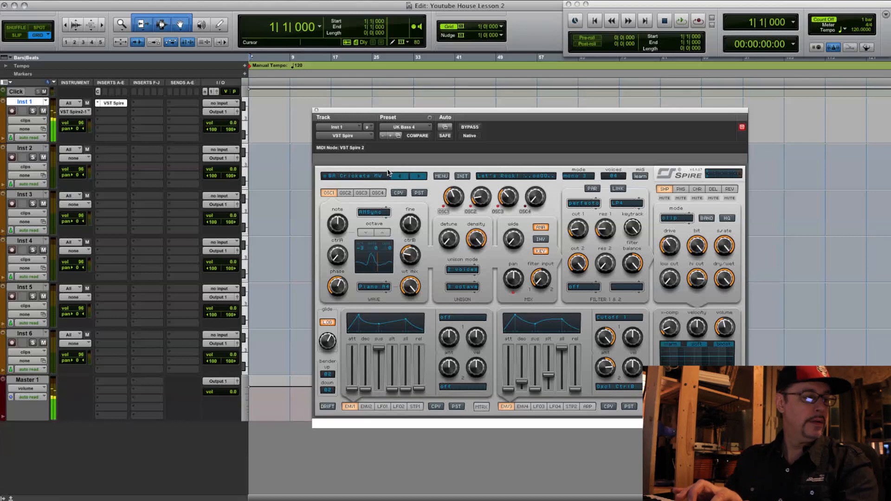
- Finish recording the bass part on Inst 1 from bar 9 and close the Spire window
drag(450, 160, 438, 150)
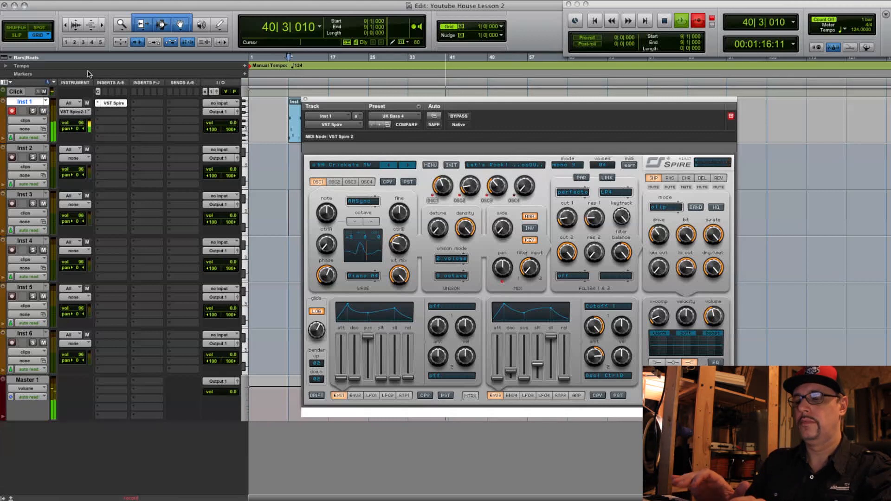
key(space)
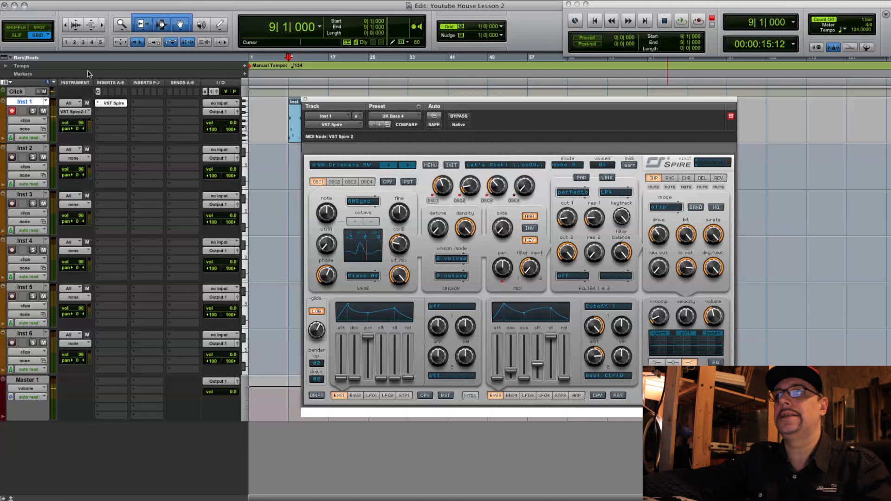
click(305, 99)
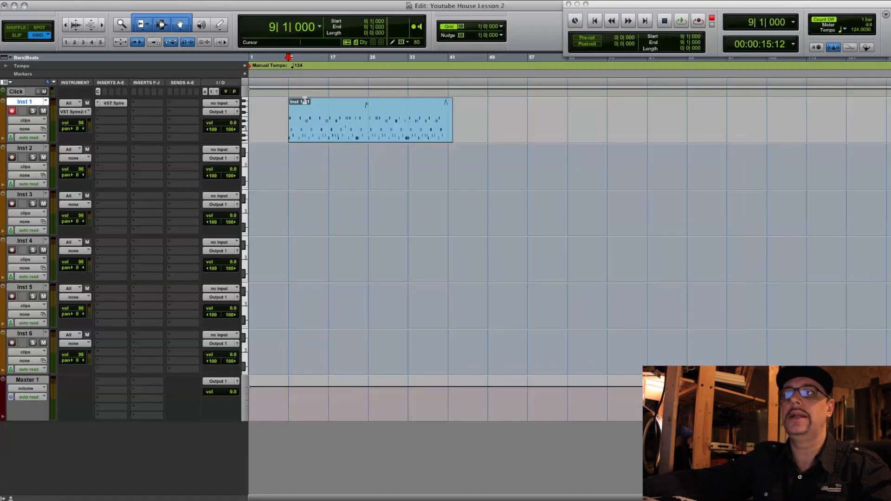
- Try keeping only bars 33 to 41 of the recorded Inst 1 clip and audition the result
click(395, 137)
double_click(395, 136)
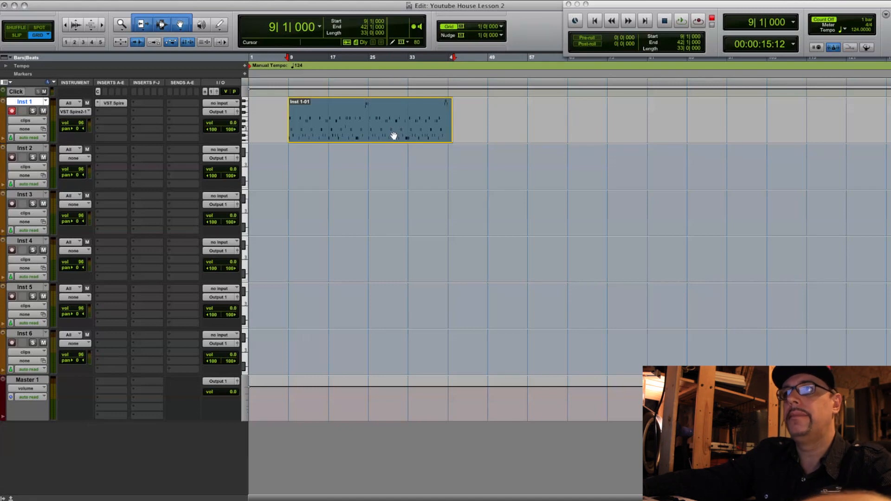
drag(220, 277, 228, 278)
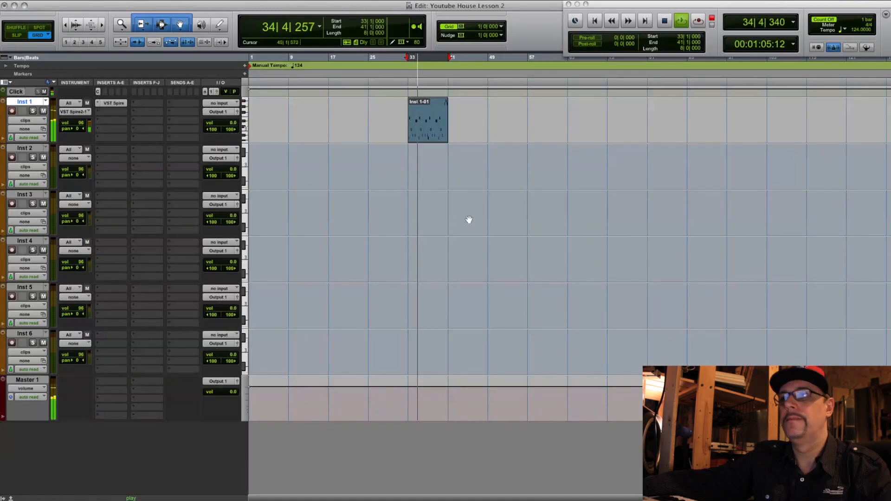
key(space)
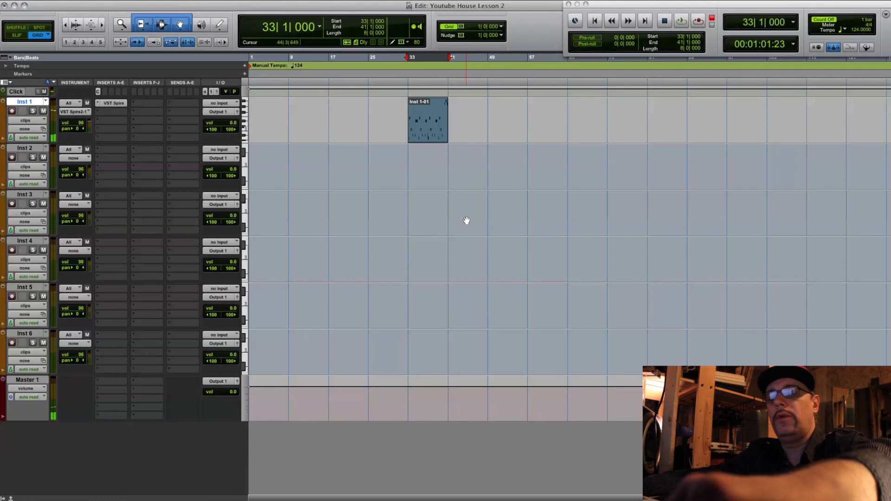
key(super+z)
key(super+z)
- Cut the Inst 1 recording down to two eight-bar clips starting at bars 25 and 33, and audition the first one
click(328, 119)
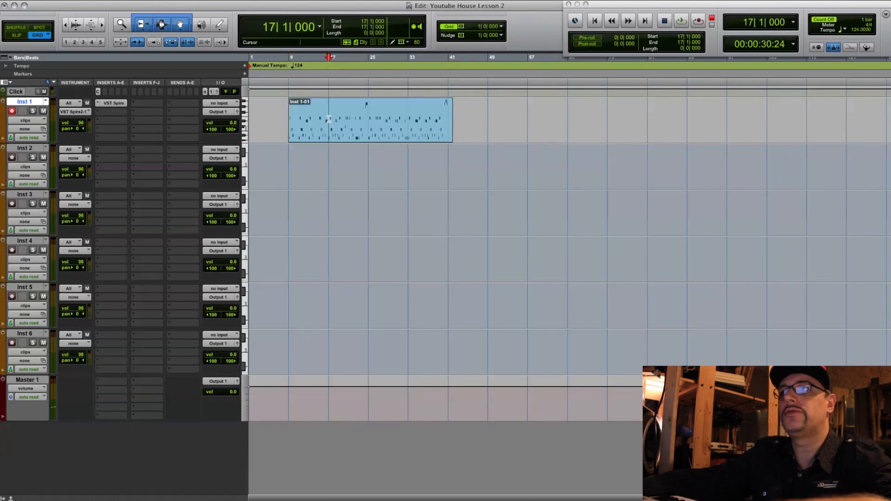
key(super+e)
drag(330, 132, 447, 129)
click(306, 136)
double_click(306, 136)
key(super+w)
drag(313, 139, 393, 136)
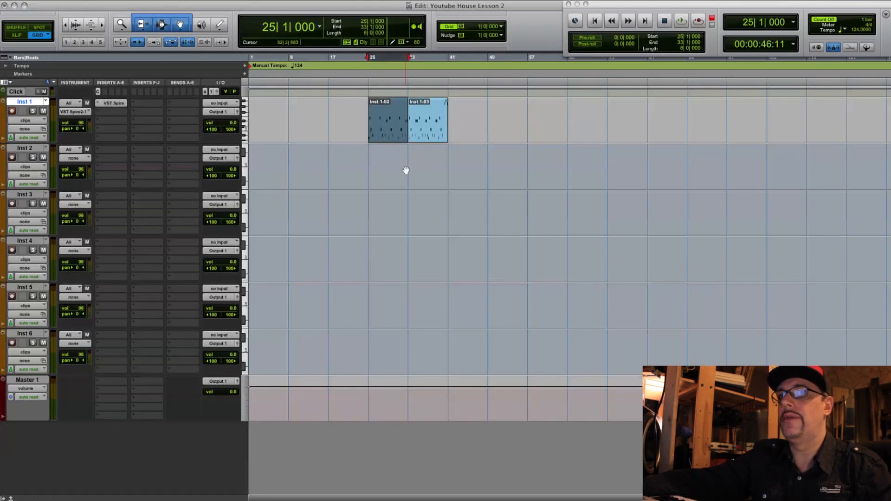
key(space)
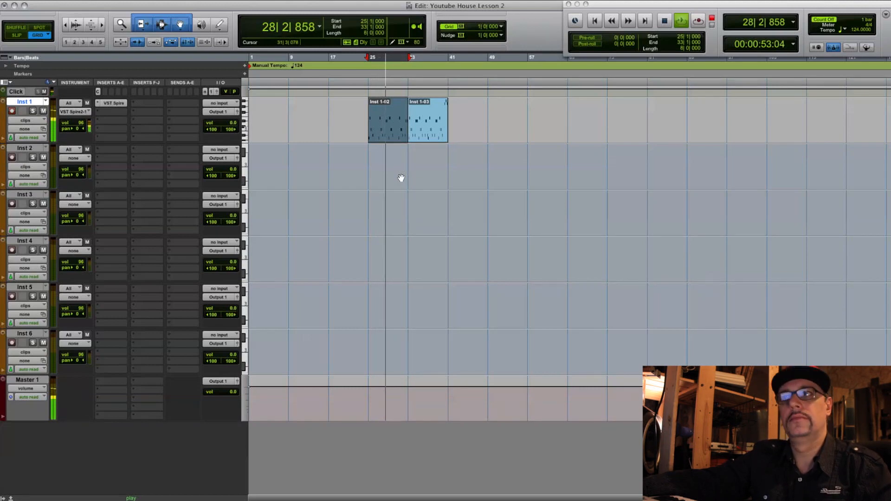
key(space)
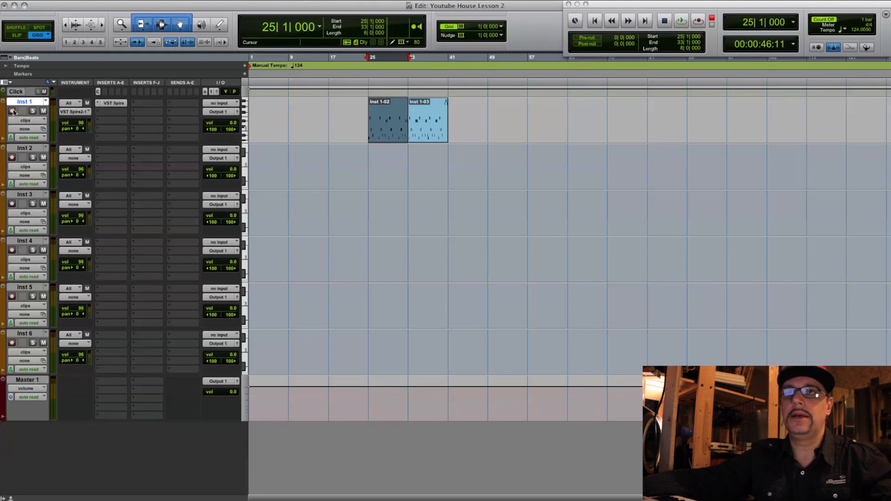
- Insert the multichannel VST BazzISM2 kick instrument from Intelligent Sounds on the Inst 2 track
click(105, 149)
mouse_move(117, 168)
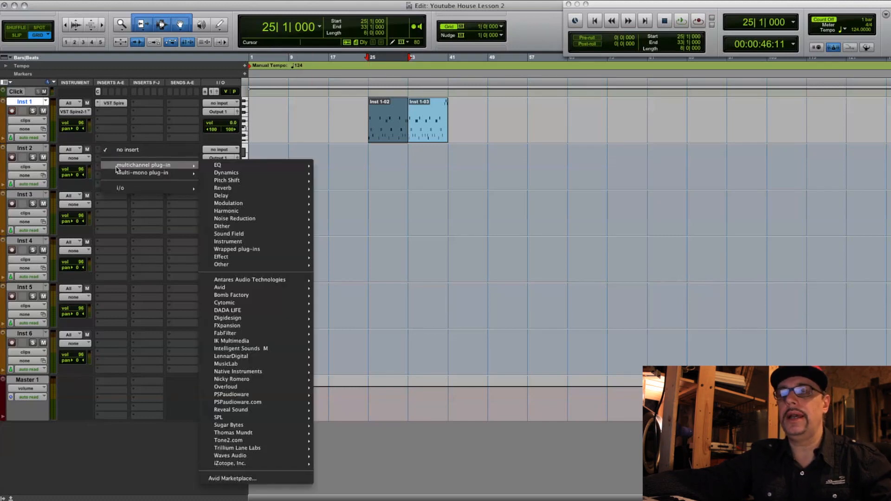
mouse_move(273, 328)
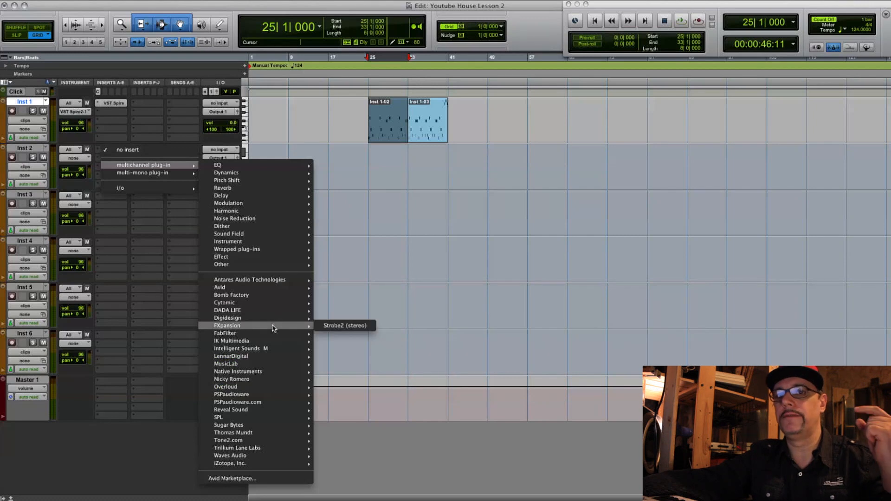
mouse_move(272, 348)
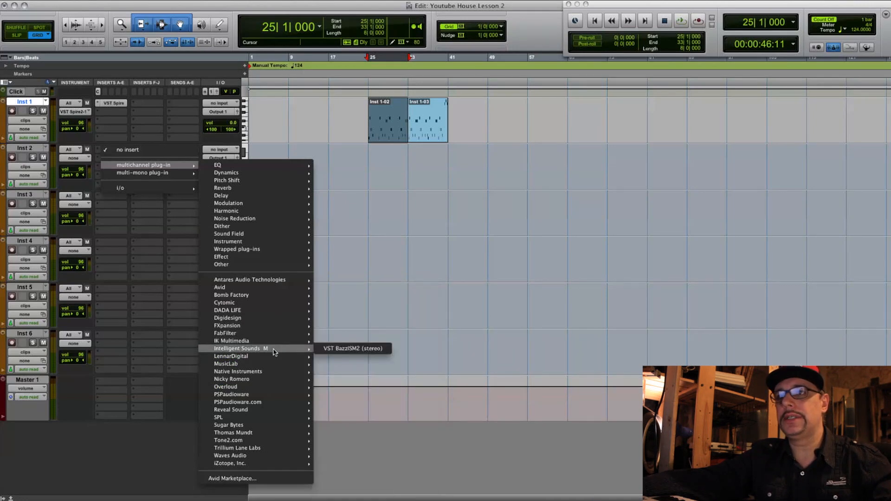
mouse_move(278, 375)
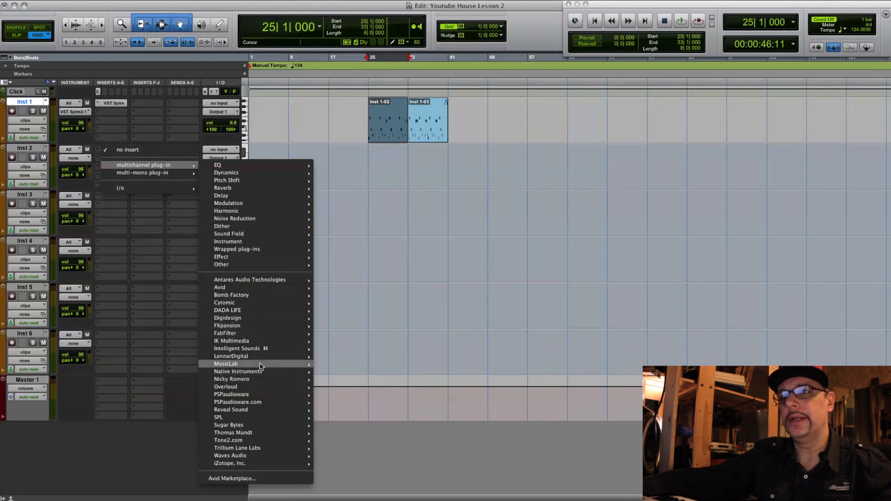
click(348, 350)
drag(430, 106, 592, 132)
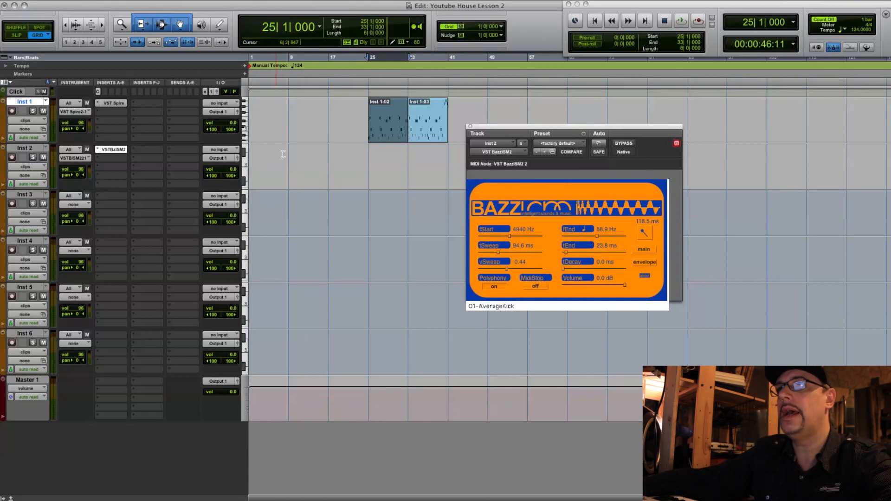
- Switch Inst 2 to notes view and draw a one-bar Eb3 note at bar 24
click(389, 184)
click(389, 138)
key(ctrl+minus)
click(366, 171)
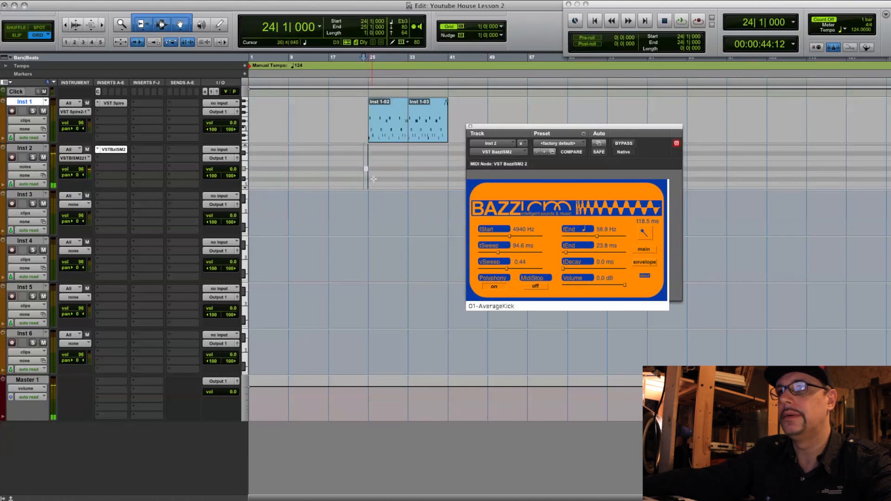
- Return Inst 2 to clips view, shift the kick clip to bar 25 and open it in the MIDI Editor
click(32, 149)
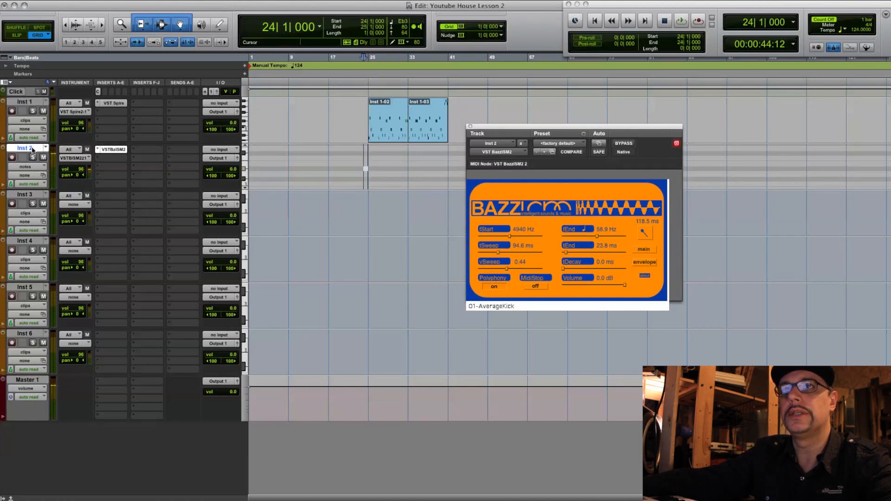
click(36, 168)
click(32, 159)
drag(365, 182, 371, 182)
drag(370, 182, 371, 182)
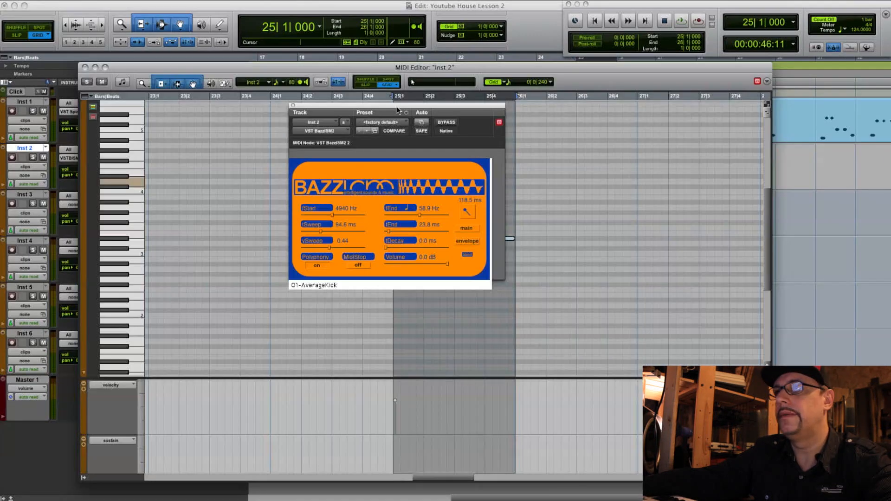
- Shorten the Eb3 kick note at bar 25 to a length of 0|0|480 and raise its velocity to 127
drag(398, 107, 773, 97)
drag(513, 239, 408, 239)
drag(396, 402, 397, 367)
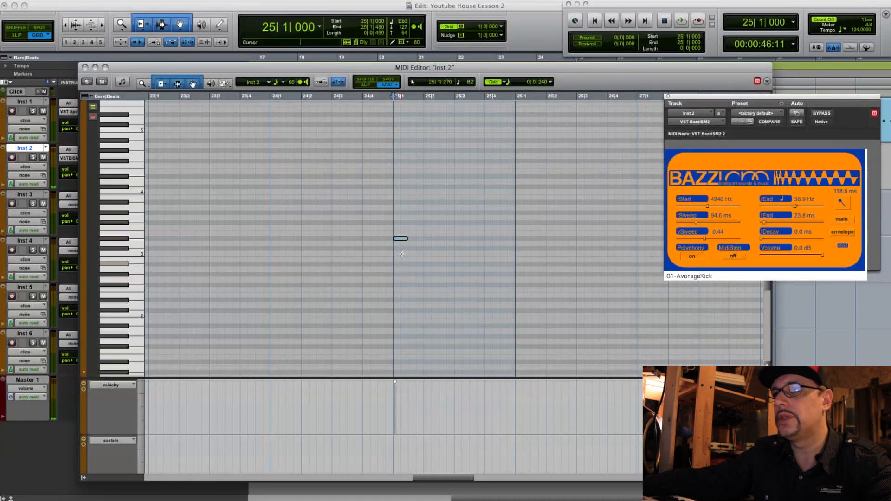
- Copy the kick note to beats 2, 3 and 4, close the MIDI Editor and select bar 25 on Inst 2
drag(402, 239, 494, 241)
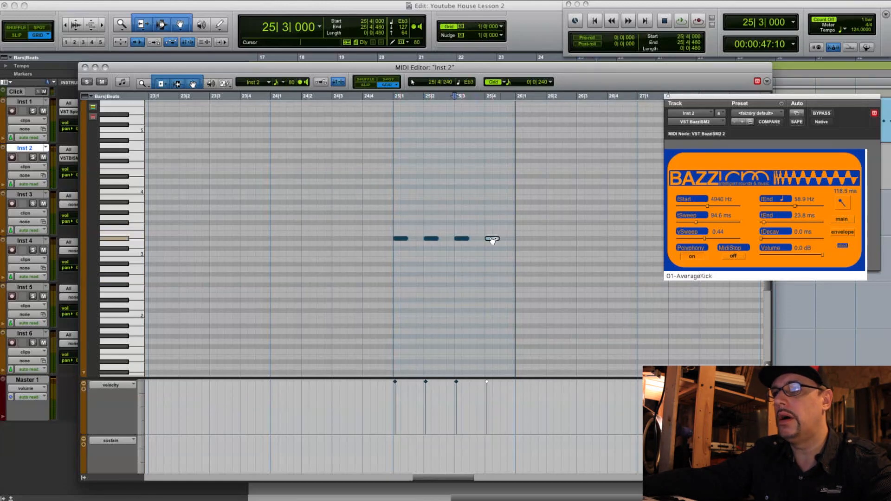
key(super+w)
drag(581, 158, 615, 158)
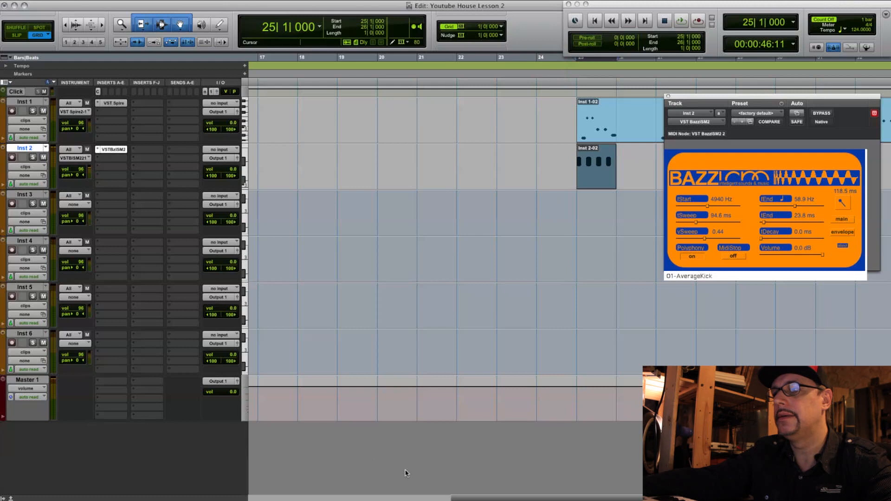
- Lower the Inst 2 track volume to -12.9
drag(482, 497, 494, 498)
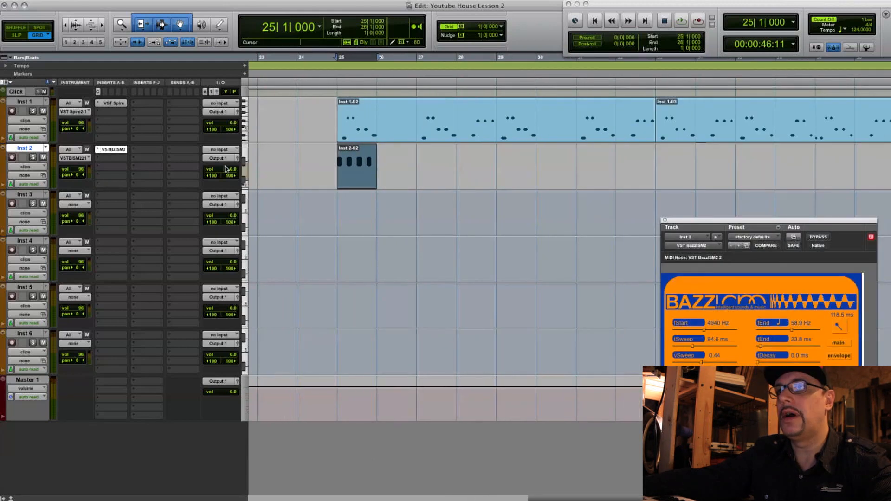
mouse_move(231, 173)
mouse_down()
mouse_move(233, 197)
mouse_move(232, 185)
mouse_up()
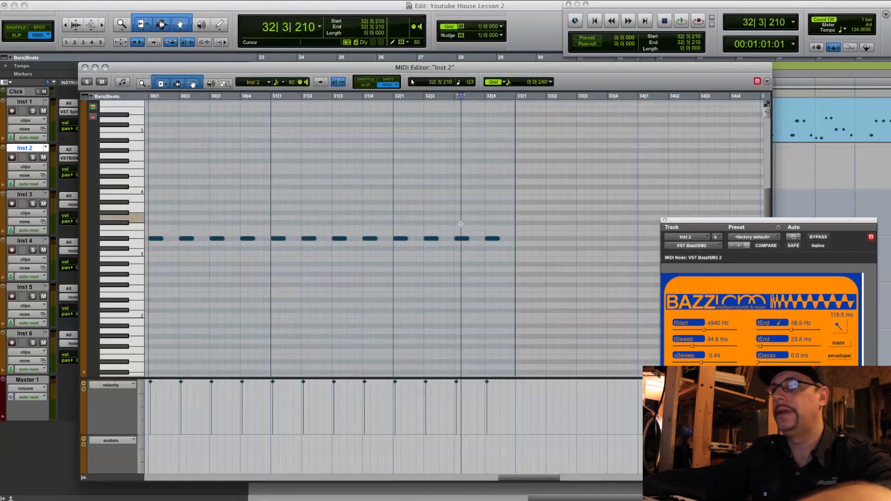
- Finish bar 32's kick variation with the last note at 32|4|480, then duplicate the eight-bar Inst 2 pattern onto bars 33 to 41 and play it
key(super+w)
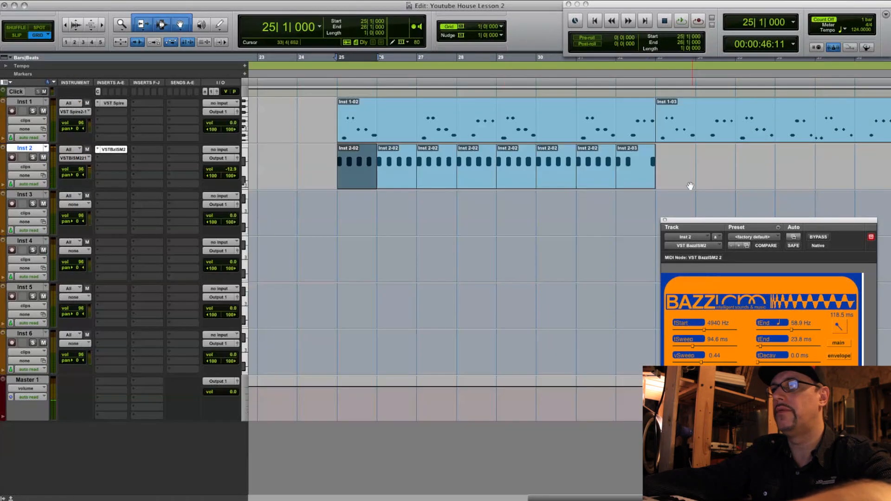
click(639, 180)
key(super+d)
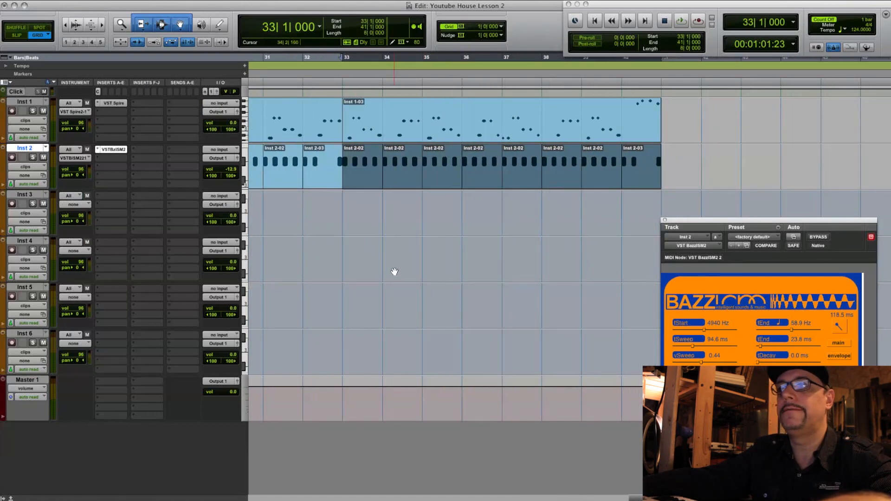
key(space)
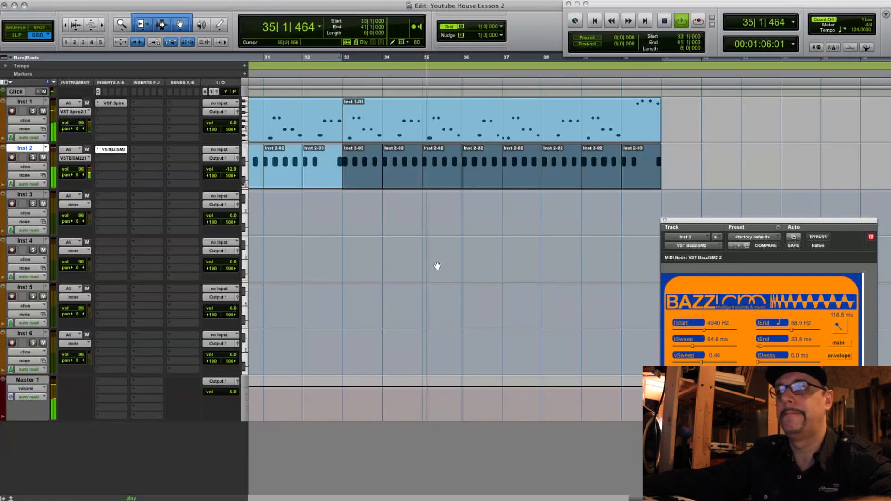
- Load the Futurebass BD 2 preset in BazzISM2 on Inst 2, play the pattern and close the plug-in window
key(space)
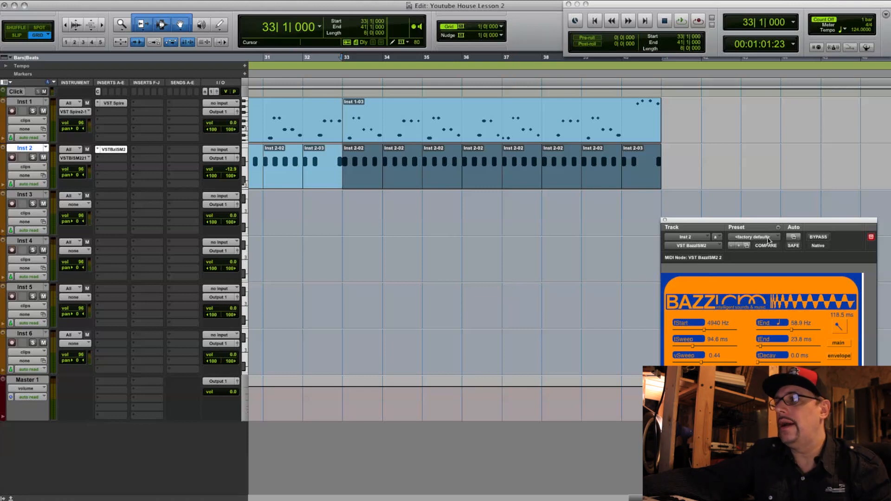
click(779, 229)
click(778, 229)
click(771, 237)
click(761, 199)
key(space)
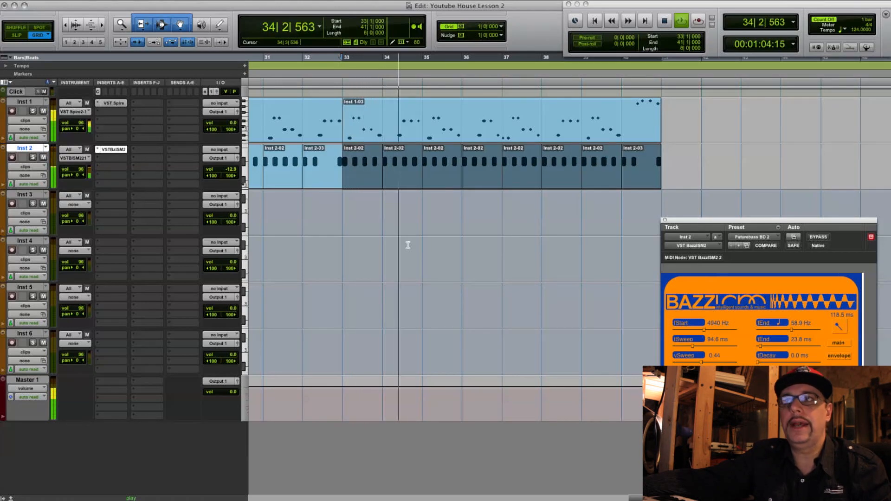
key(space)
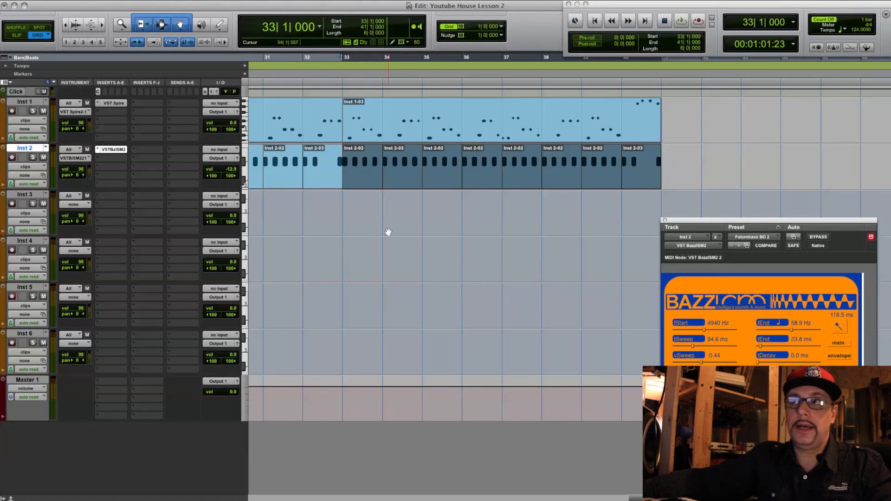
click(665, 221)
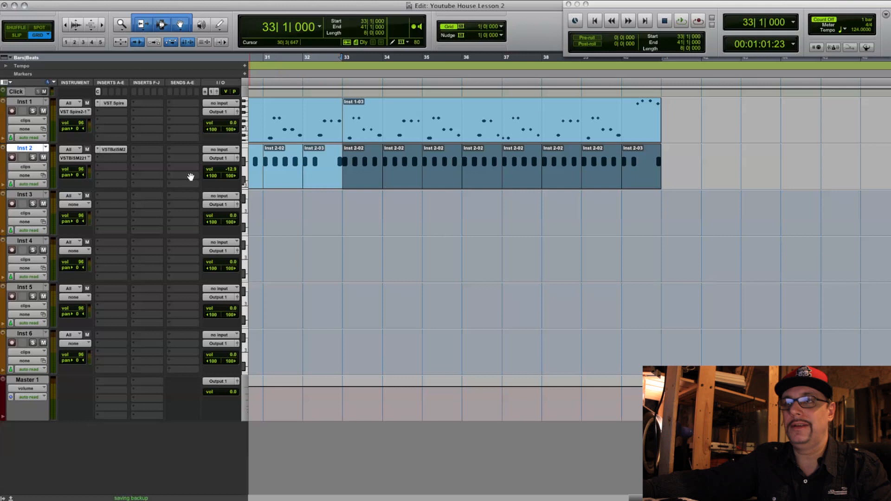
- Insert the Nicky Romero Kickstart plug-in and place it on the Inst 1 bass track
click(138, 171)
mouse_move(186, 182)
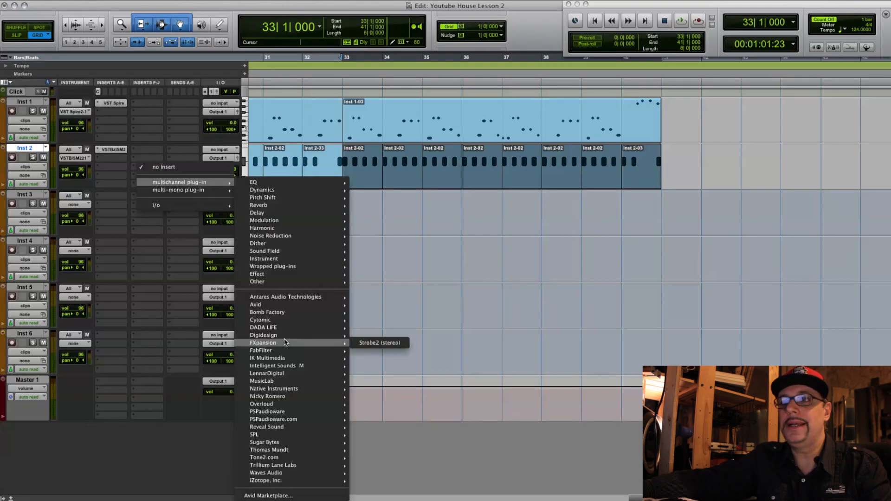
mouse_move(334, 396)
click(366, 397)
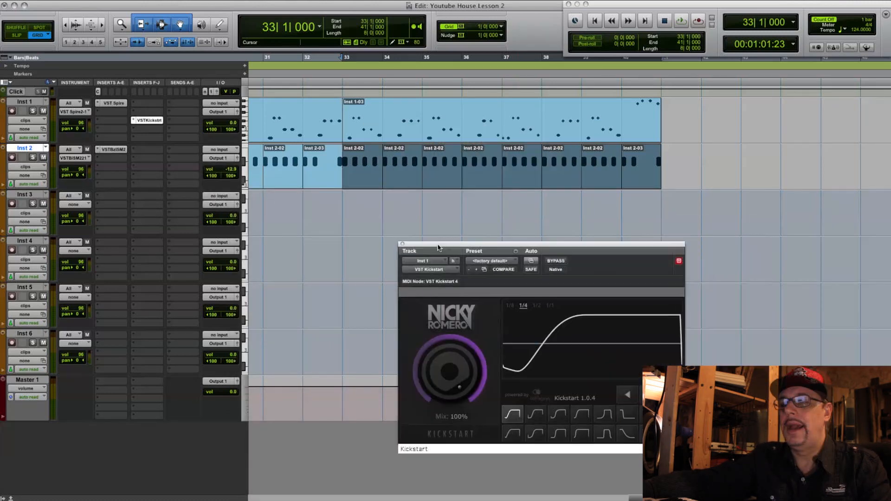
drag(438, 247, 399, 246)
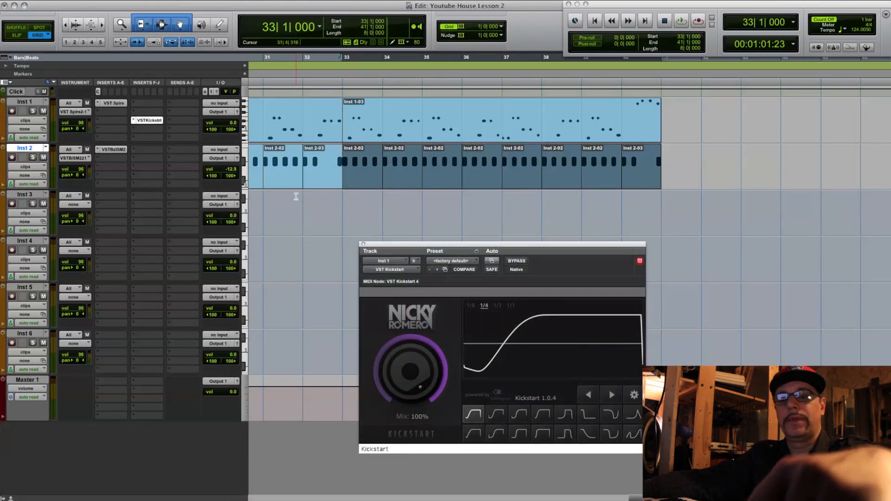
- Play bars 33 to 41 to hear the Kickstart ducking on the bass against the kick
key(space)
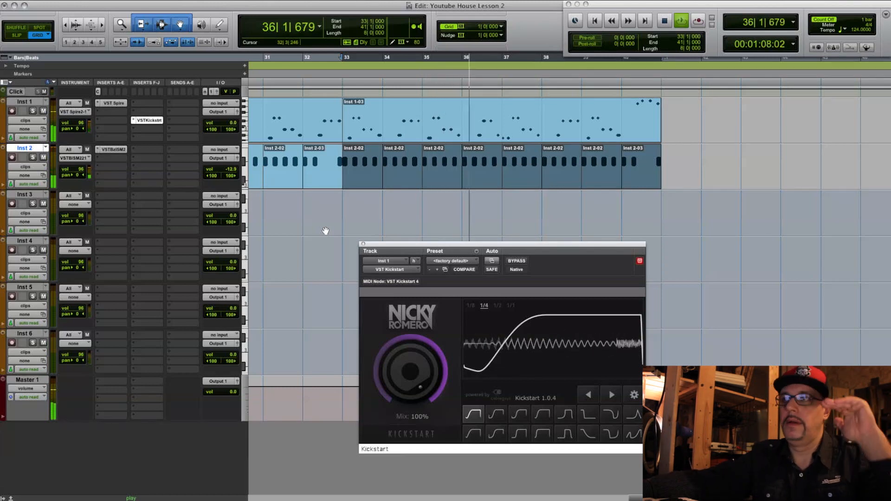
key(space)
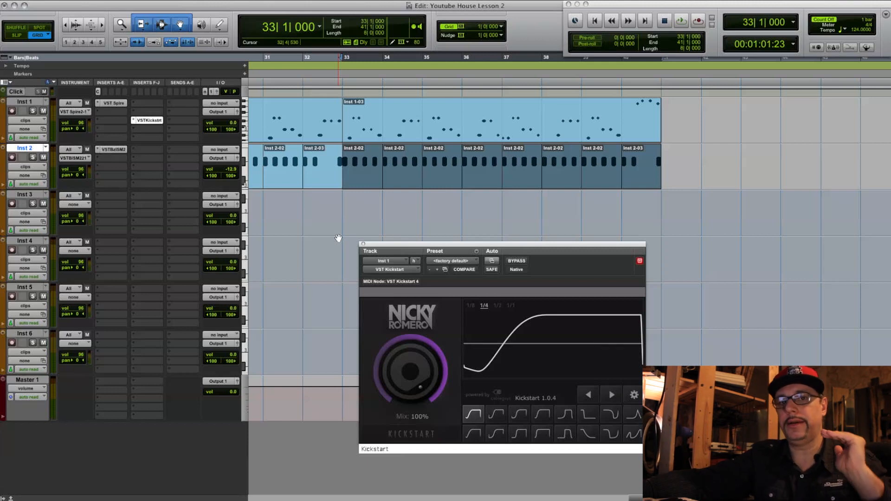
key(space)
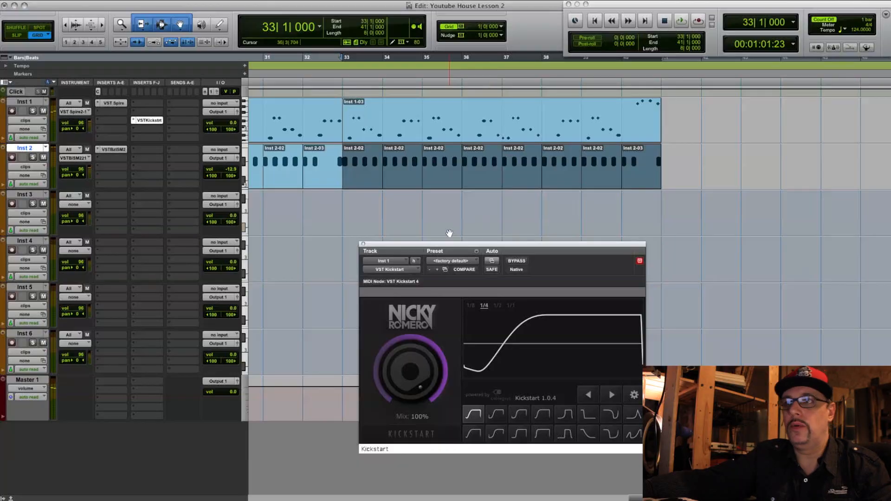
drag(423, 245, 514, 244)
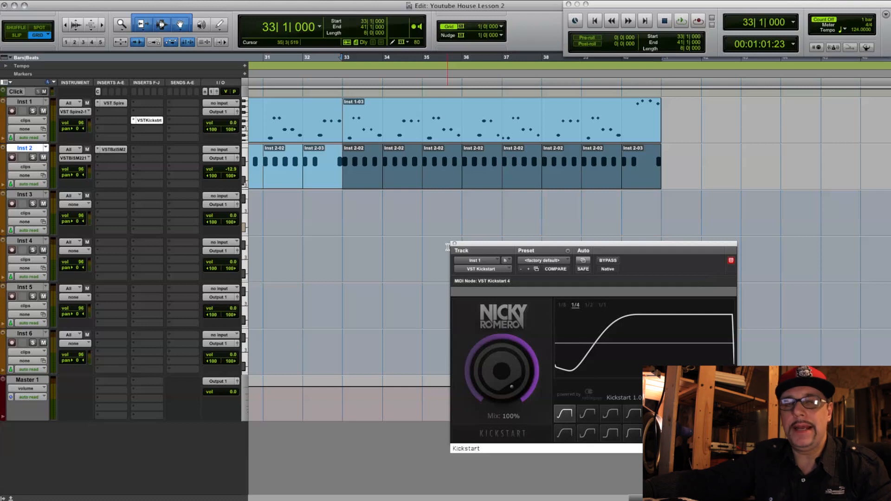
- Move the Inst 1 track below Inst 3 and insert the Boom drum machine on Inst 3
drag(32, 100, 31, 181)
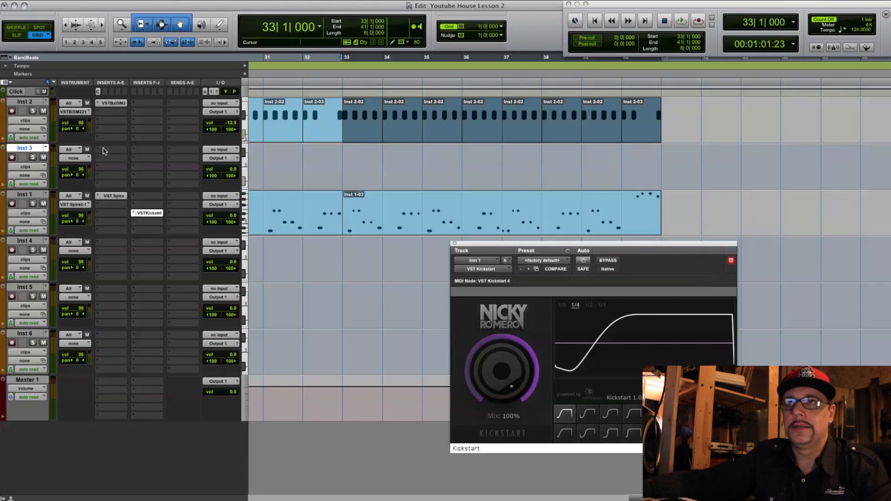
click(104, 151)
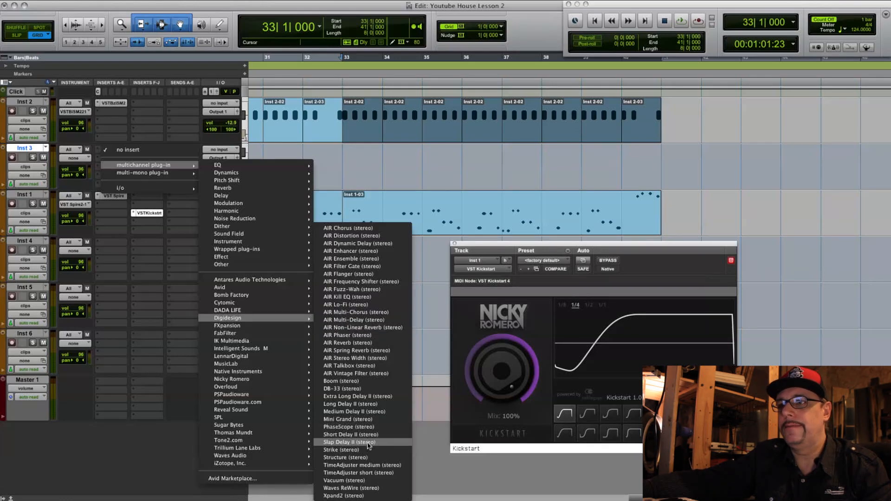
click(342, 382)
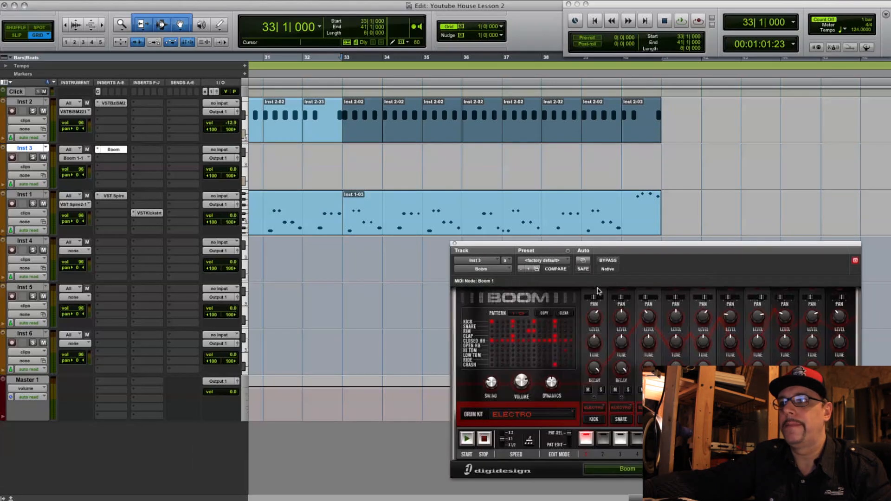
drag(593, 245, 496, 259)
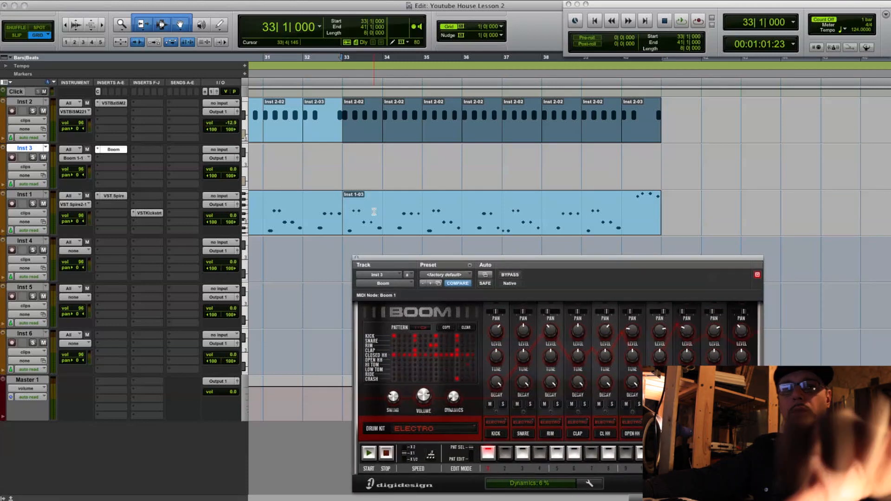
- Copy the bar 33 kick clip to Inst 3 and move its notes to F#1 on the offbeats, starting at 33|1|480
click(355, 132)
drag(354, 131, 360, 179)
double_click(360, 179)
drag(358, 226, 583, 270)
drag(400, 239, 432, 351)
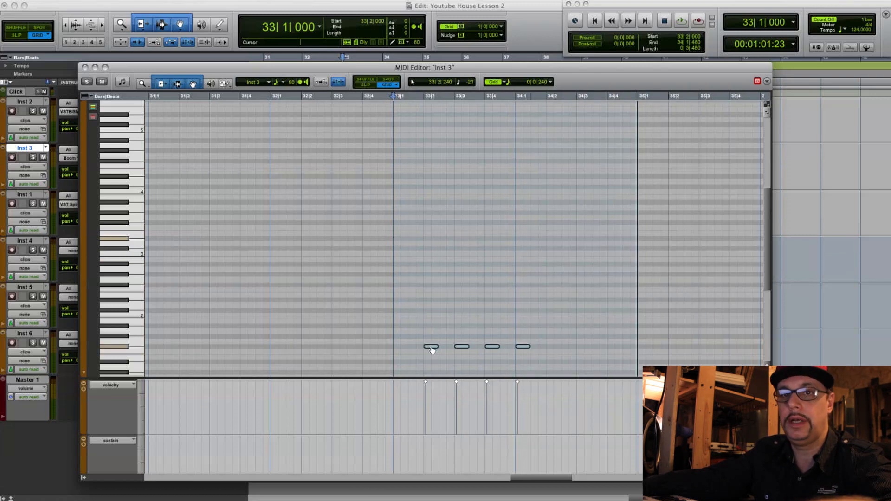
drag(432, 350, 413, 348)
key(super+w)
- Duplicate the bar 33 clip on Inst 3 up to bar 41, select the Inst 1 clip at bar 33 and play it
click(363, 178)
key(super+d)
key(super+d)
key(super+d)
key(super+d)
key(super+d)
key(super+d)
key(super+d)
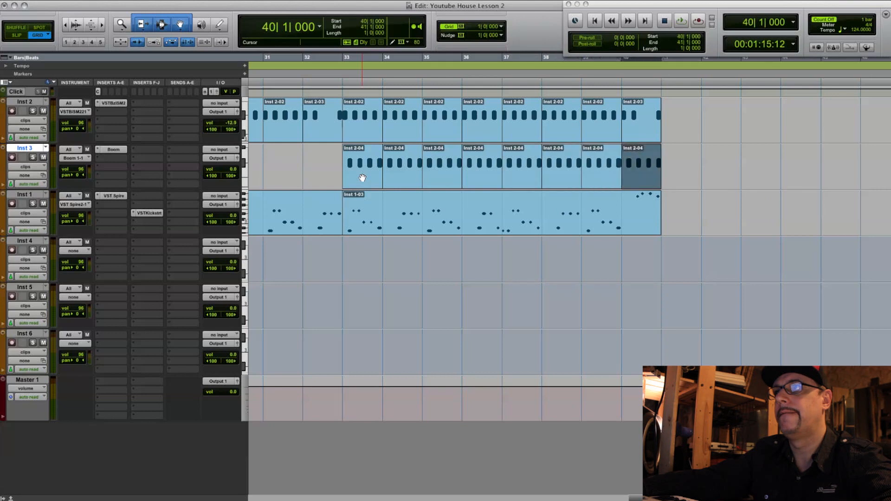
click(403, 231)
key(space)
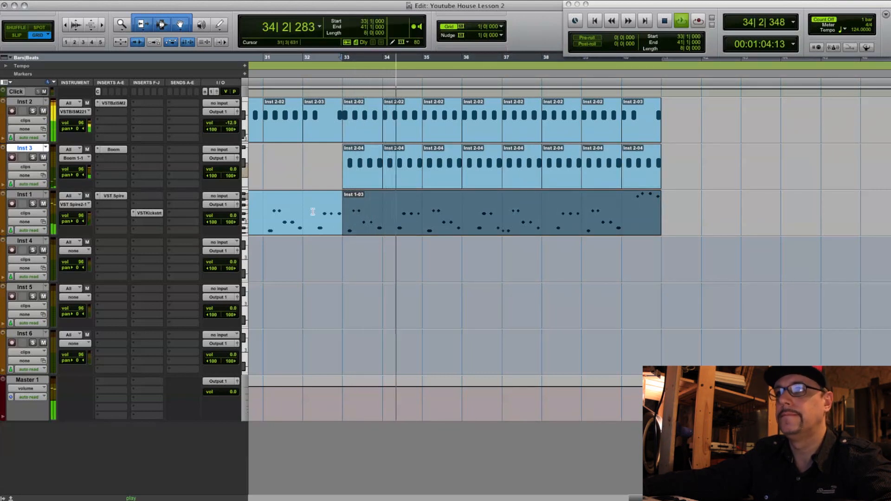
key(space)
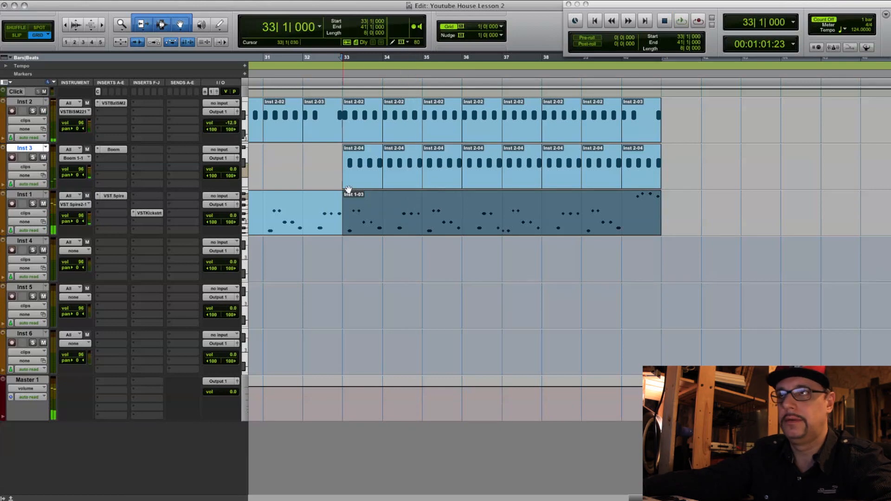
- Add a 0|0|240 long Bb1 note at 34|4|240 on Inst 3 and repeat the two-bar pattern up to bar 41
double_click(405, 182)
click(511, 243)
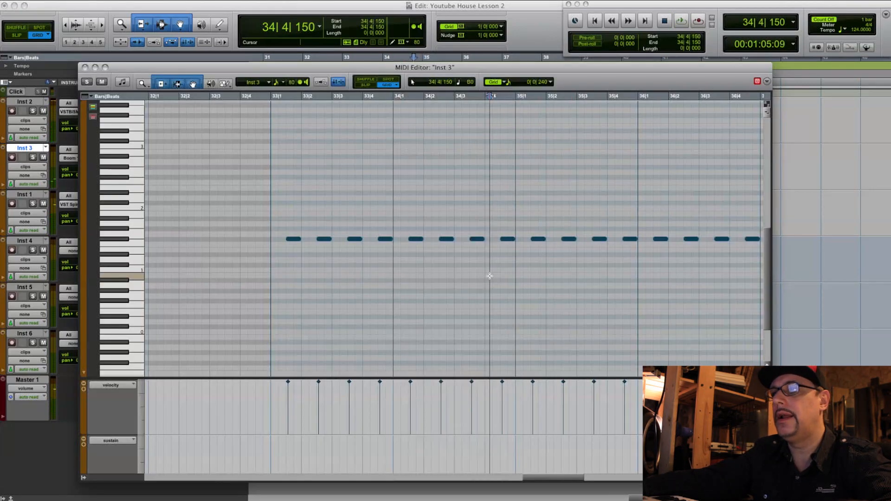
drag(511, 242, 502, 218)
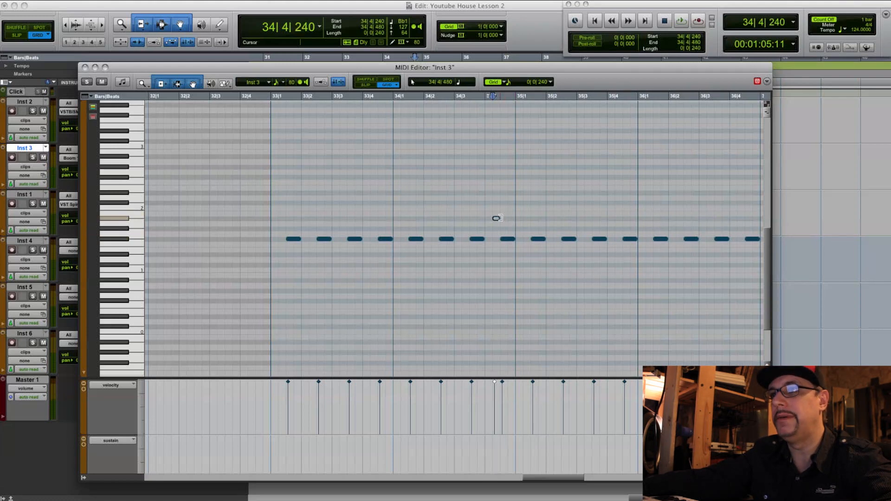
key(super+w)
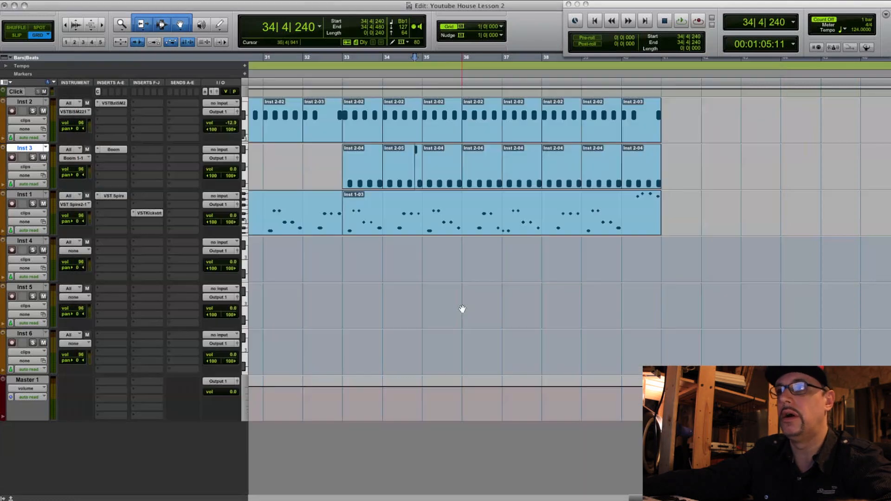
click(362, 181)
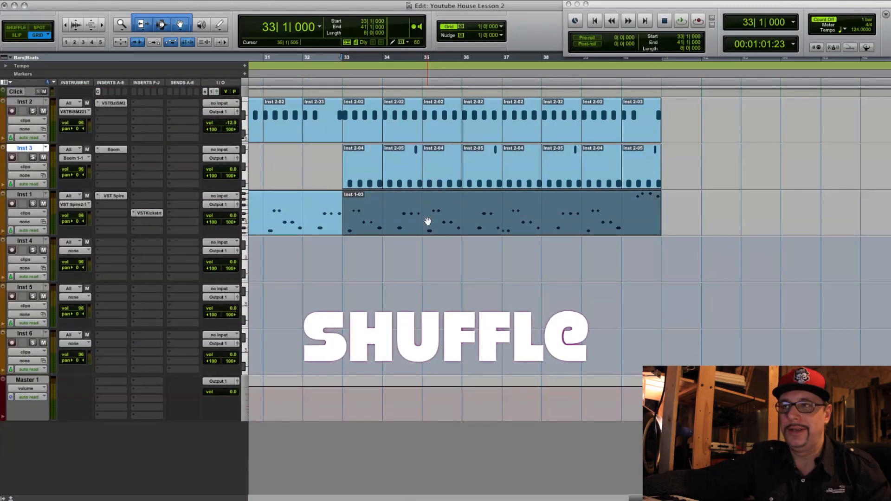
- Quantize the Inst 1 clip at bar 33 to the Logic Swing 16D groove with only Timing at 100%, and play the result
double_click(441, 234)
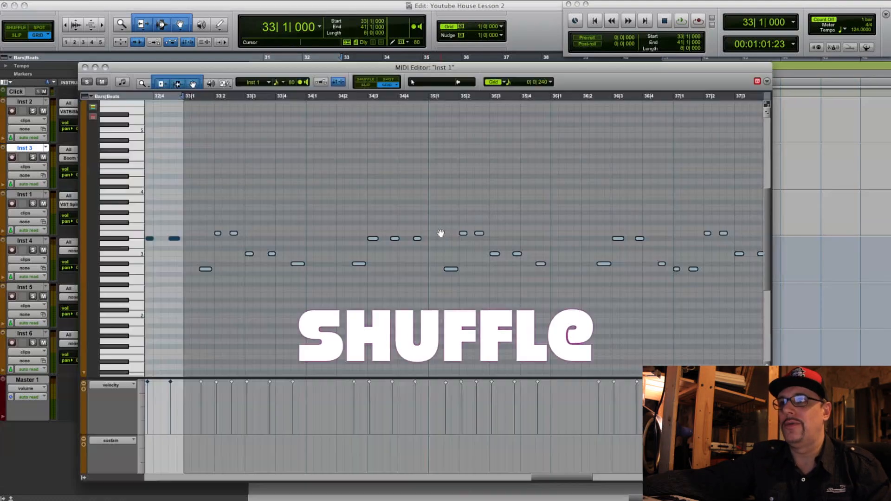
key(alt+0)
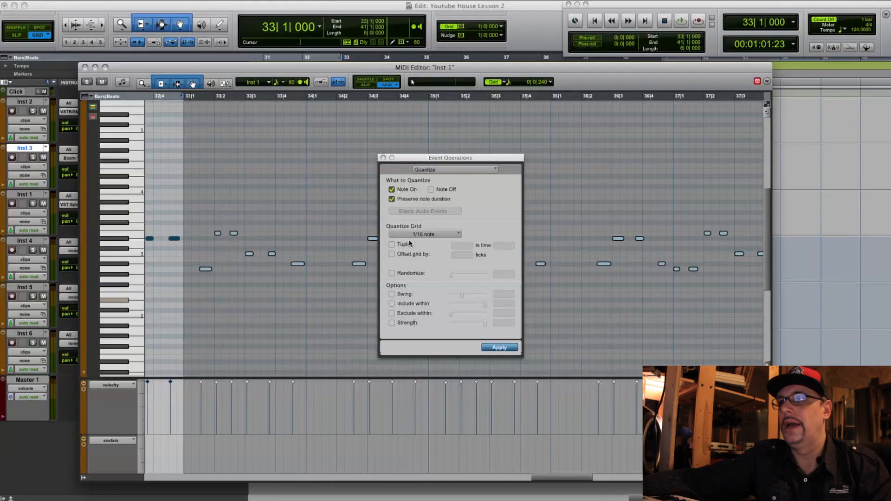
drag(448, 163, 625, 140)
click(600, 212)
mouse_move(642, 298)
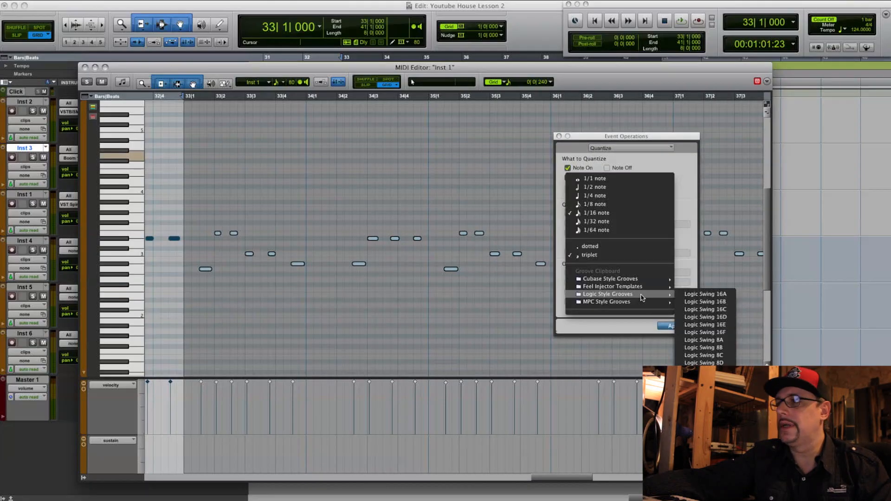
click(714, 318)
click(667, 327)
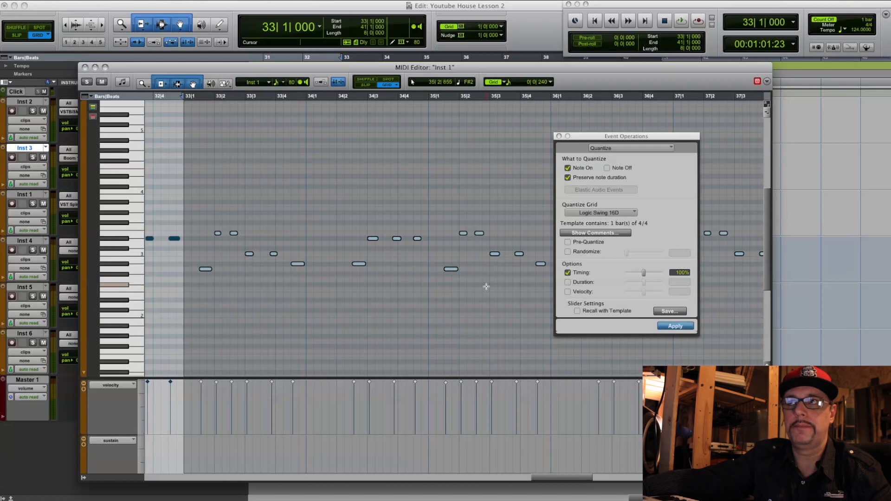
key(space)
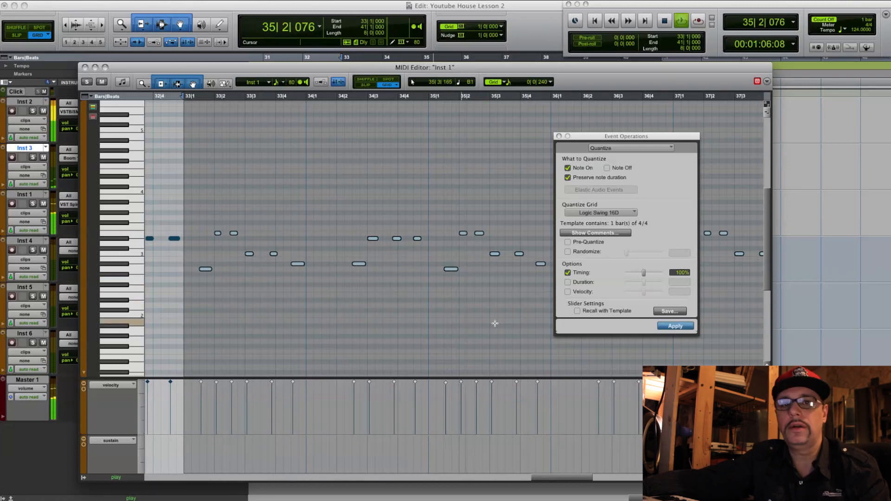
click(560, 137)
key(space)
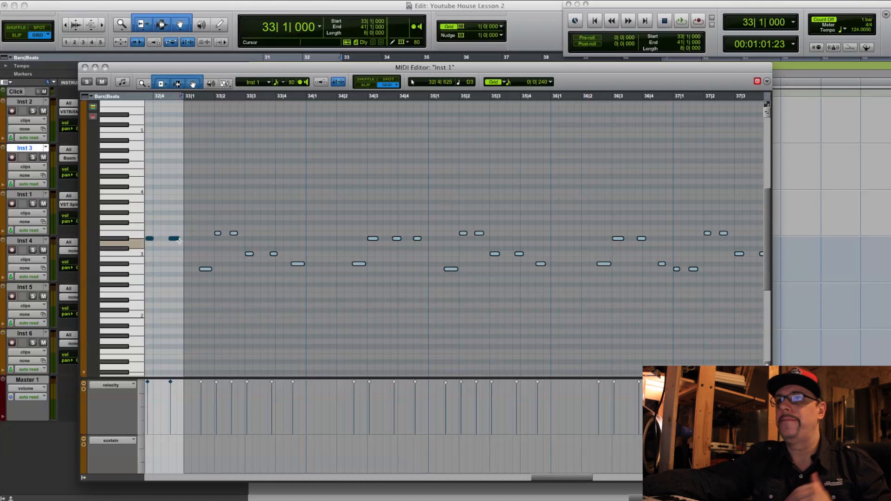
click(84, 68)
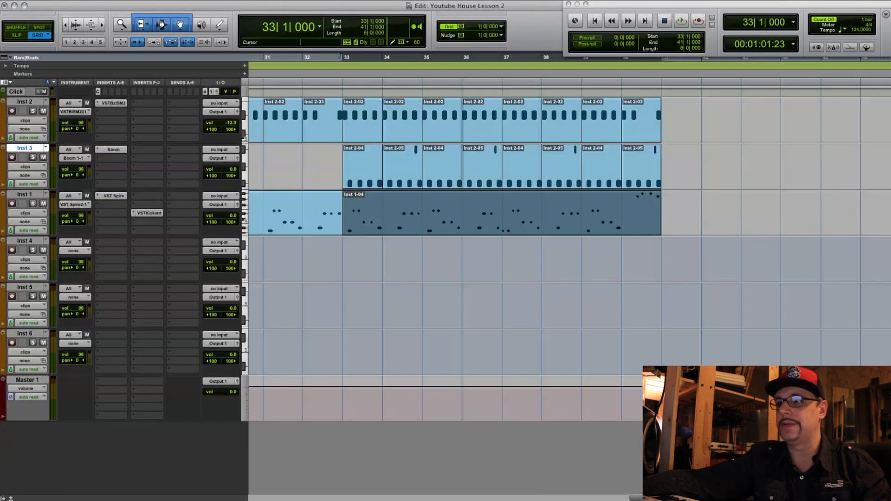
- Apply the Logic Swing 16D groove quantize to the Inst 1 clip at bars 25 to 33
scroll(535, 314, left, 10)
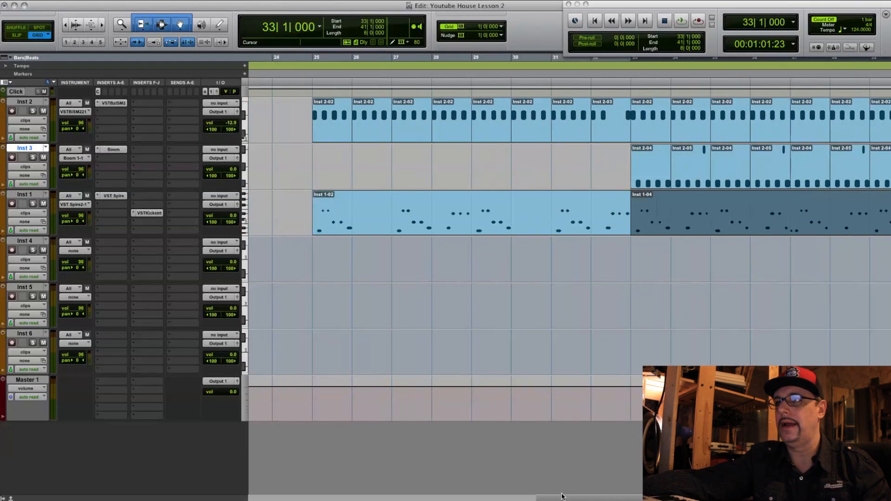
click(487, 224)
key(alt+0)
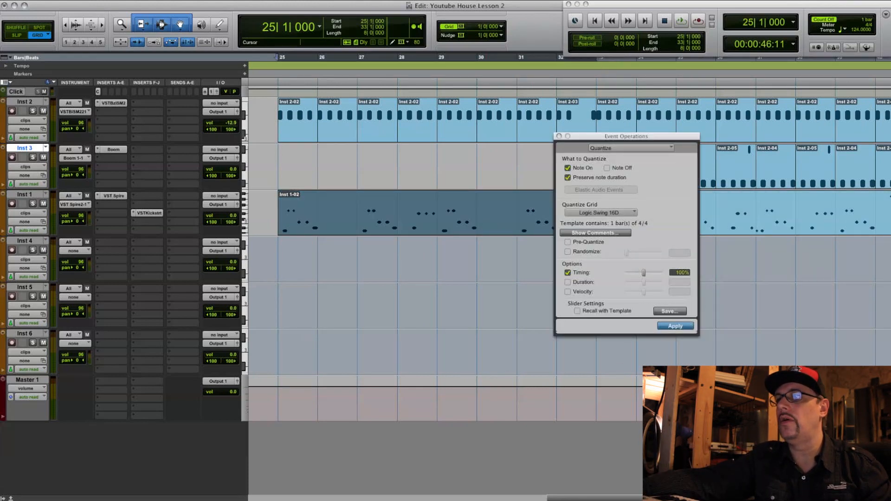
- Quantize the Inst 3 clips in the range from bar 33 to 43 to Logic Swing 16D and close Event Operations
drag(617, 499, 653, 499)
drag(645, 135, 745, 245)
drag(344, 154, 725, 152)
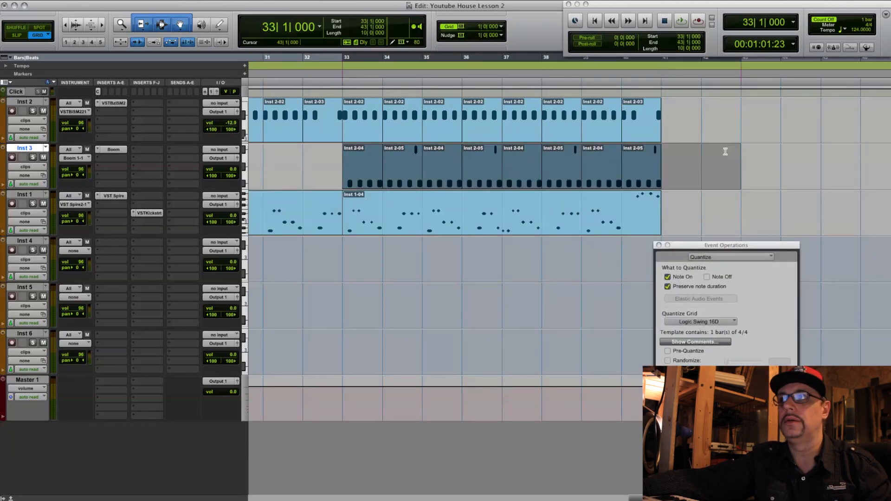
key(Return)
click(659, 245)
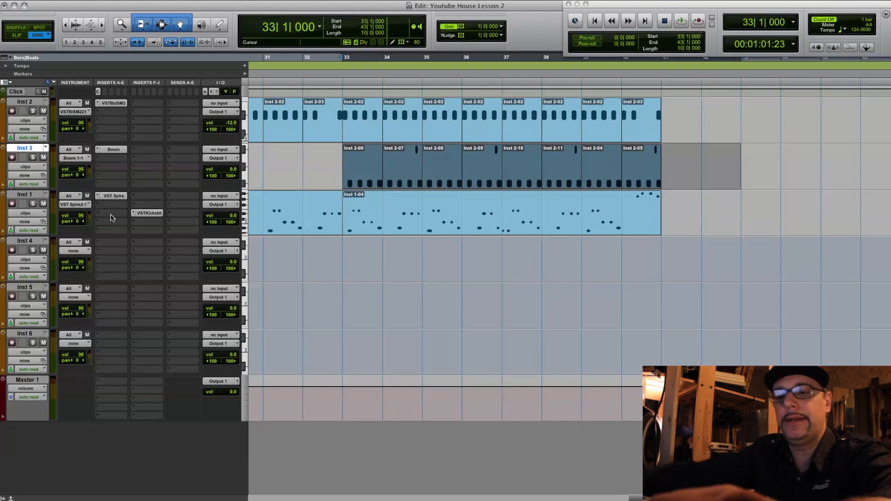
- Duplicate the Inst 3 track once without its active playlist, alternate playlists and automation
key(alt+shift+d)
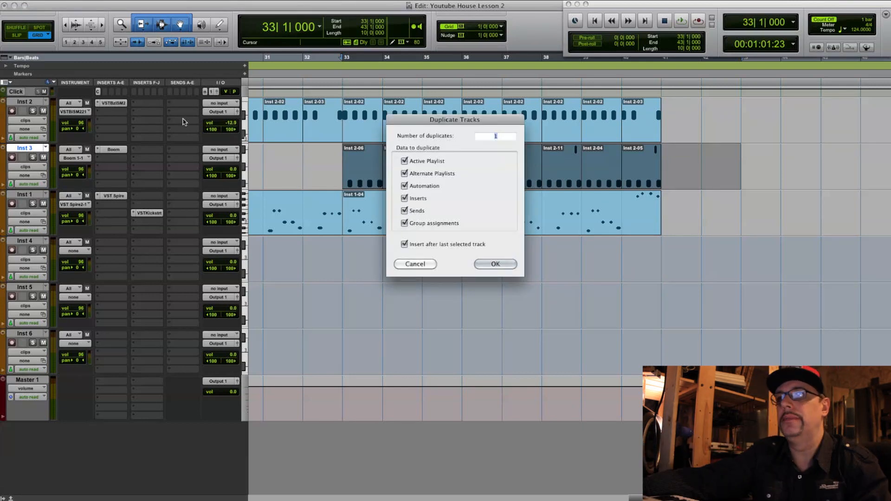
click(406, 163)
click(406, 174)
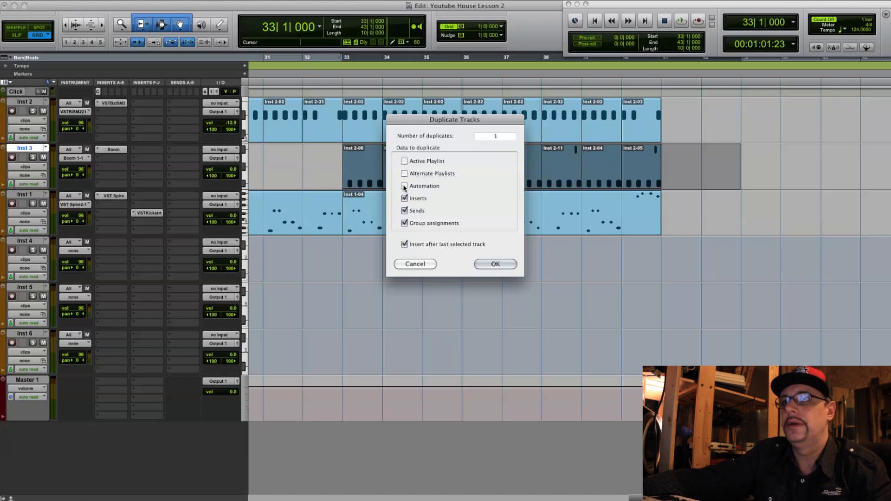
click(495, 265)
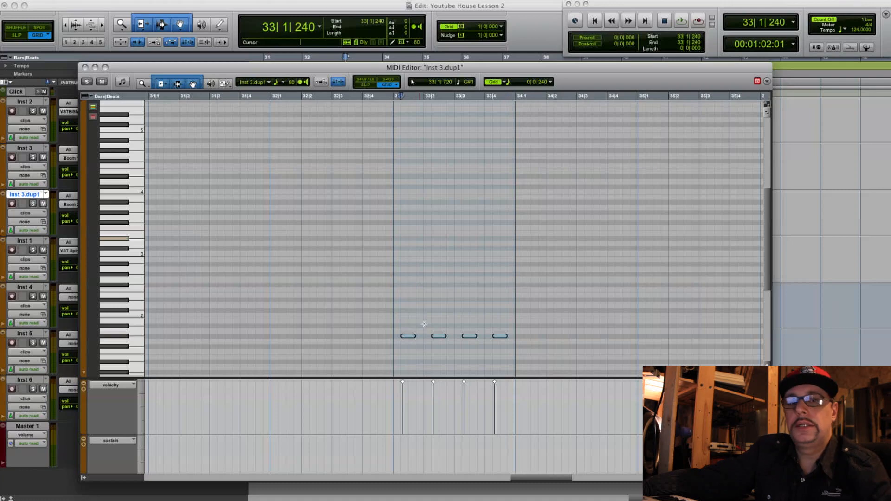
- Place D1 notes on beats 2 and 4 of bar 33 on Inst 3.dup1, removing the other notes
scroll(424, 324, down, 5)
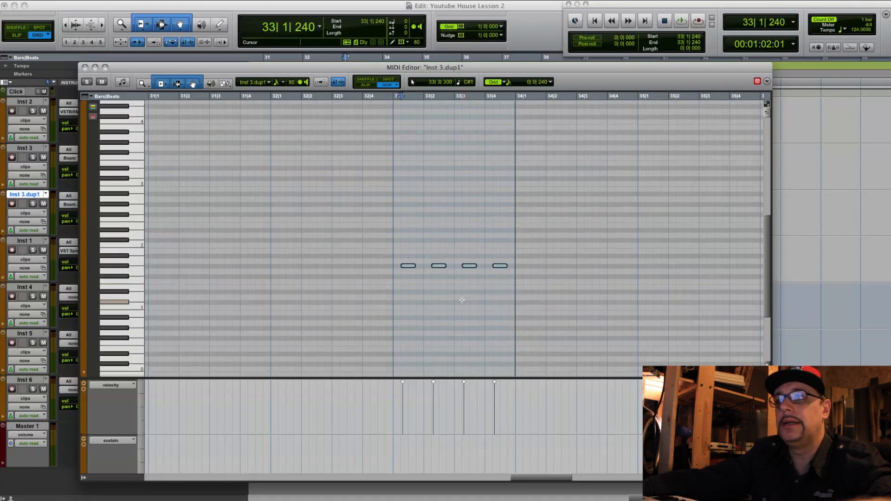
drag(409, 268, 554, 331)
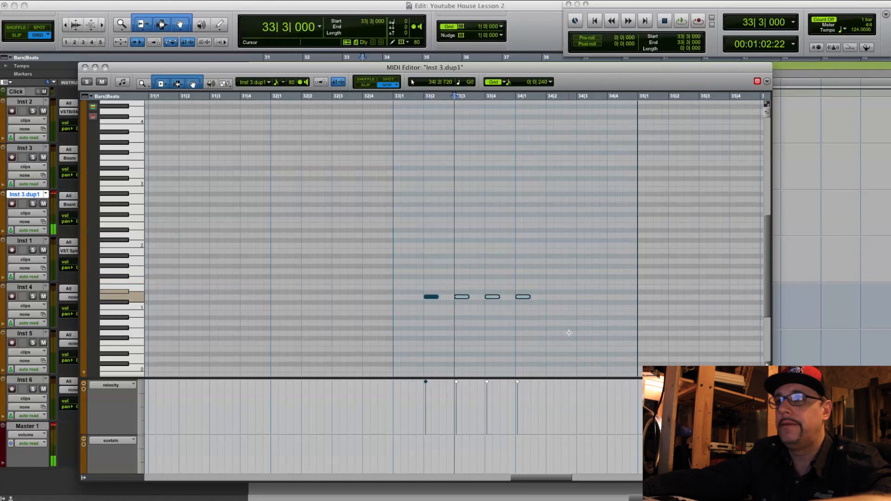
key(Delete)
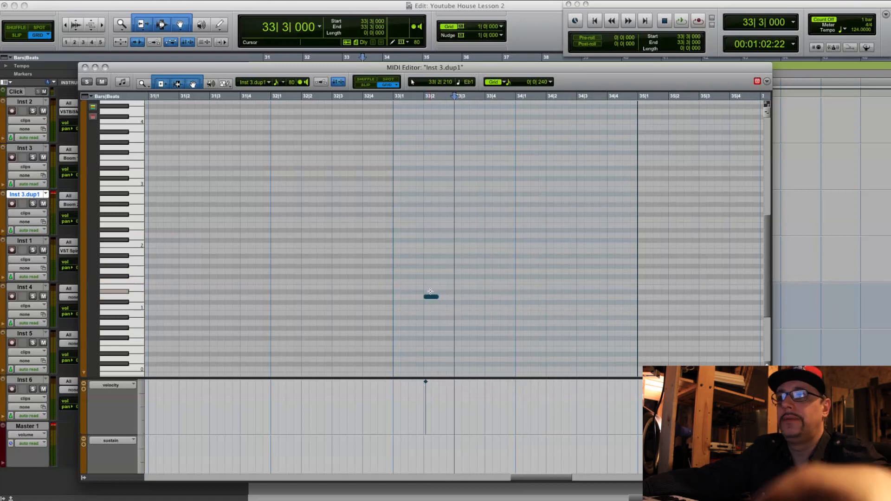
drag(430, 298, 494, 301)
key(super+w)
- Trim the Inst 3.dup1 clip to one bar and repeat it up to bar 41
drag(419, 215, 389, 218)
key(super+d)
key(super+d)
key(super+d)
key(super+d)
key(super+d)
key(super+d)
key(super+d)
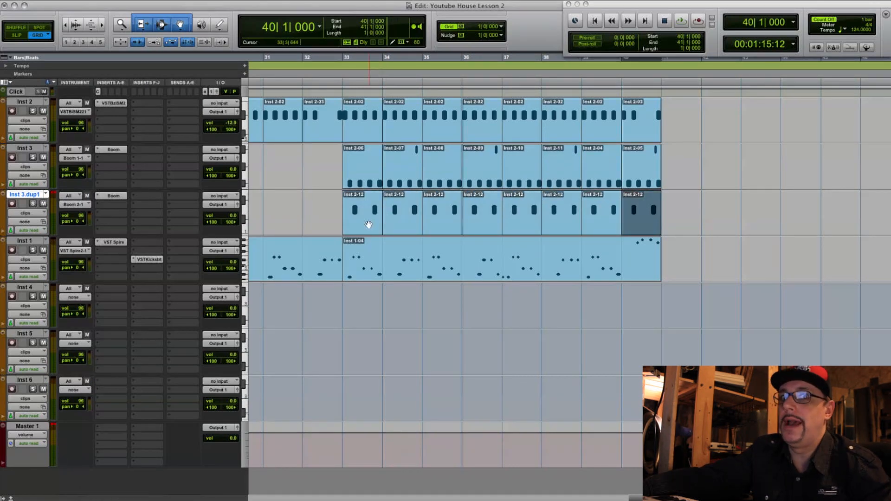
- Play from bar 33 and balance the levels, setting Inst 3.dup1's volume to -6.7 and Inst 3's to +1.7
shift+click(369, 224)
key(semicolon)
key(space)
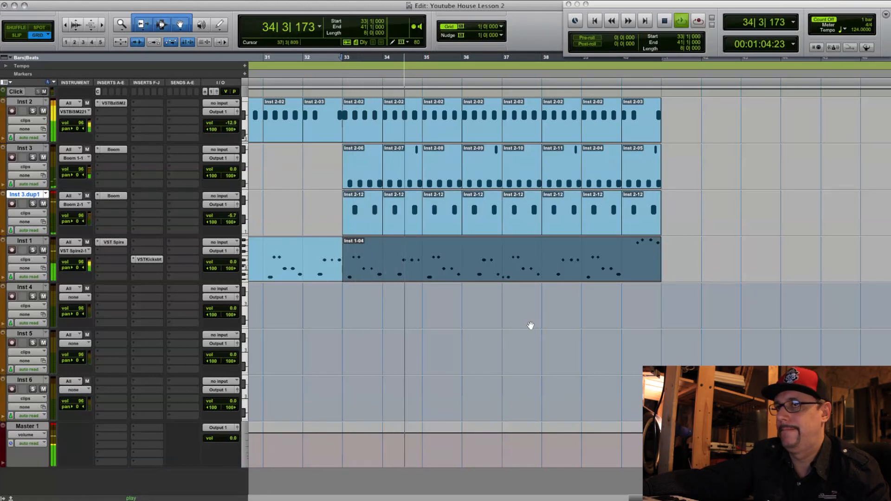
click(230, 216)
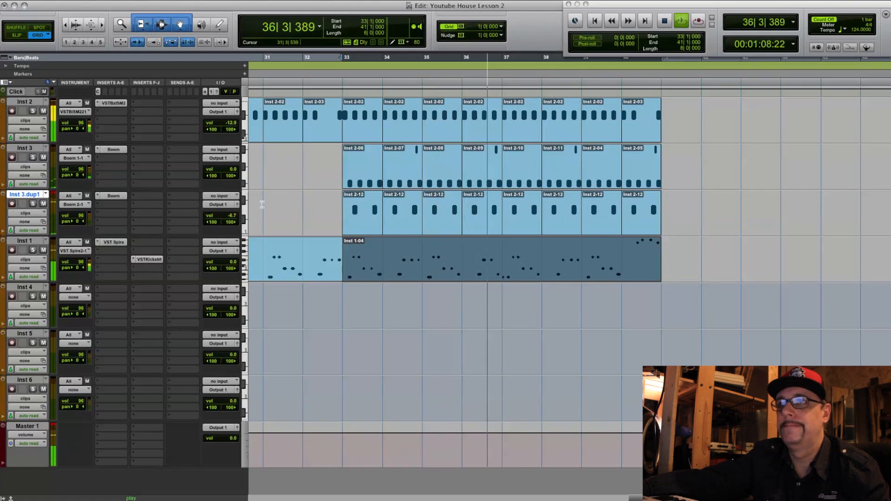
click(232, 171)
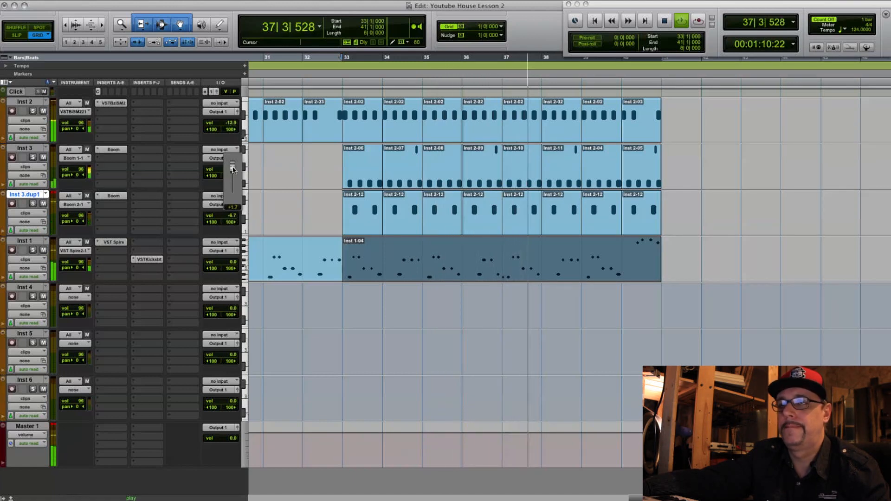
key(space)
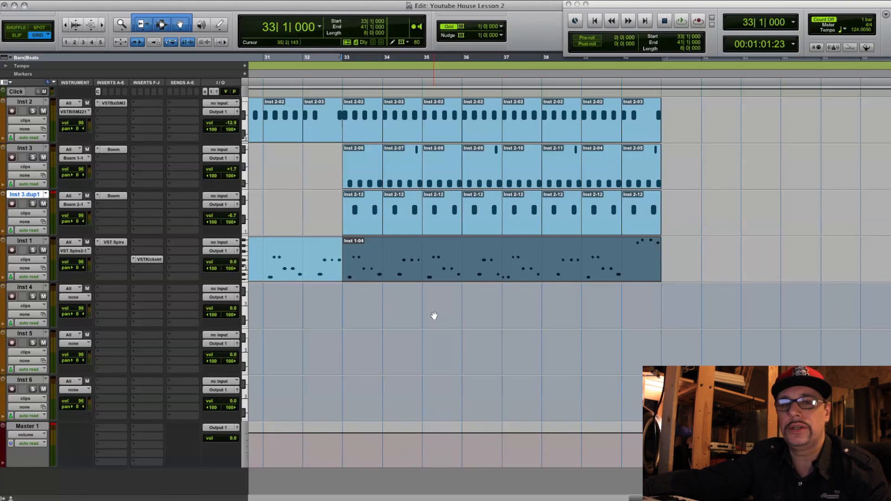
- Shift all Inst 3.dup1 notes slightly earlier so the first starts at 33|1|900, and play the result from bar 33
click(364, 227)
shift+click(641, 216)
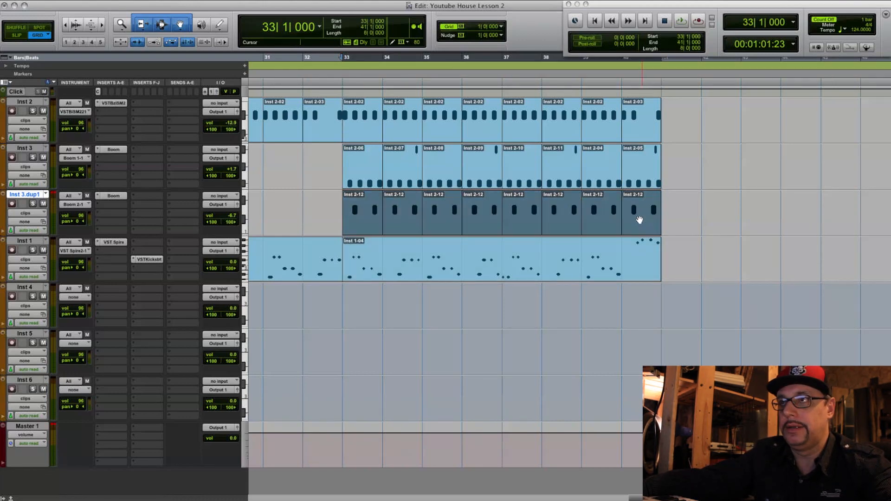
double_click(362, 224)
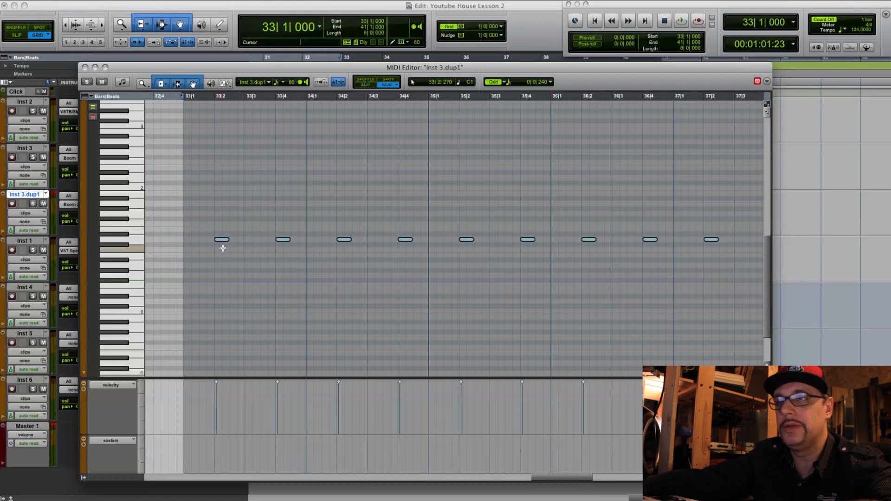
key(super+bracketright)
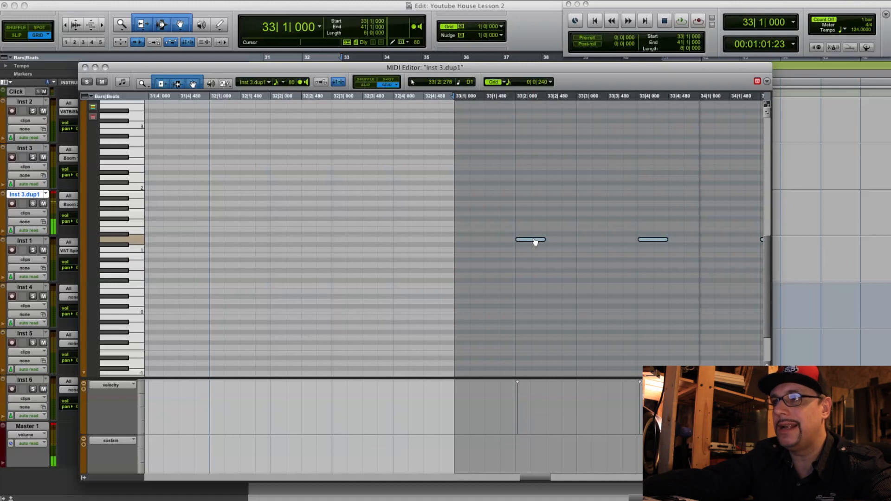
drag(534, 241, 532, 242)
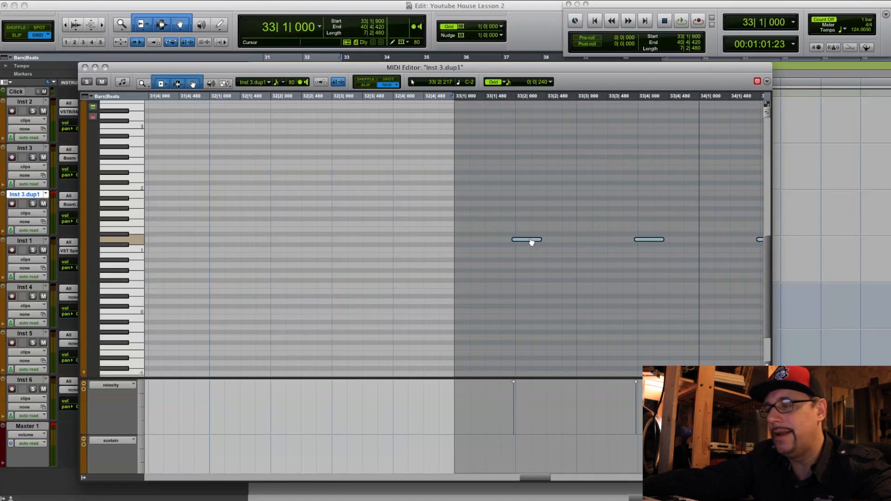
key(super+w)
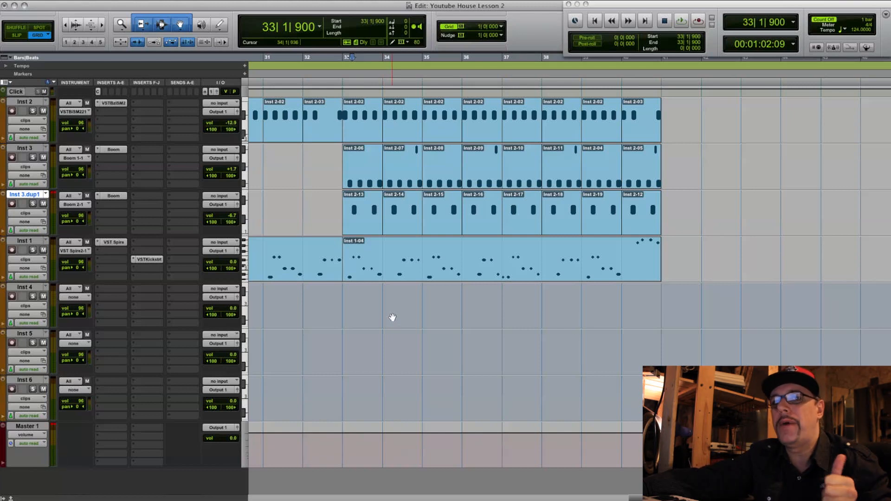
click(414, 274)
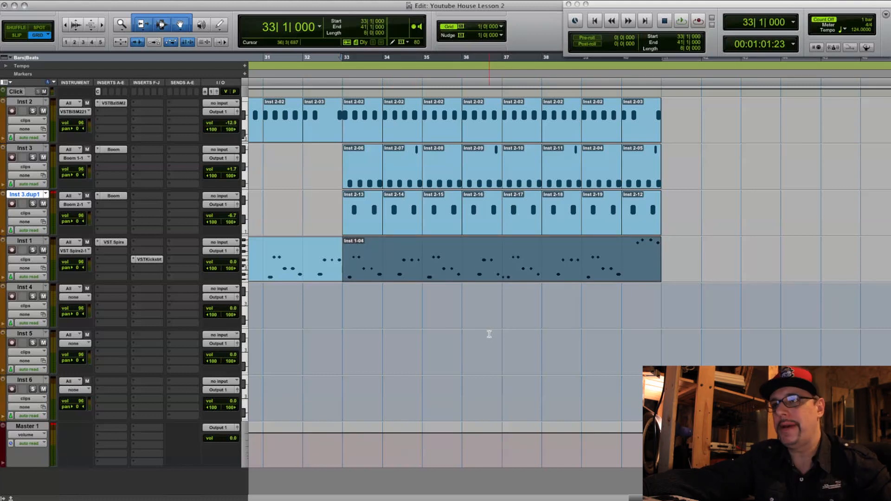
key(space)
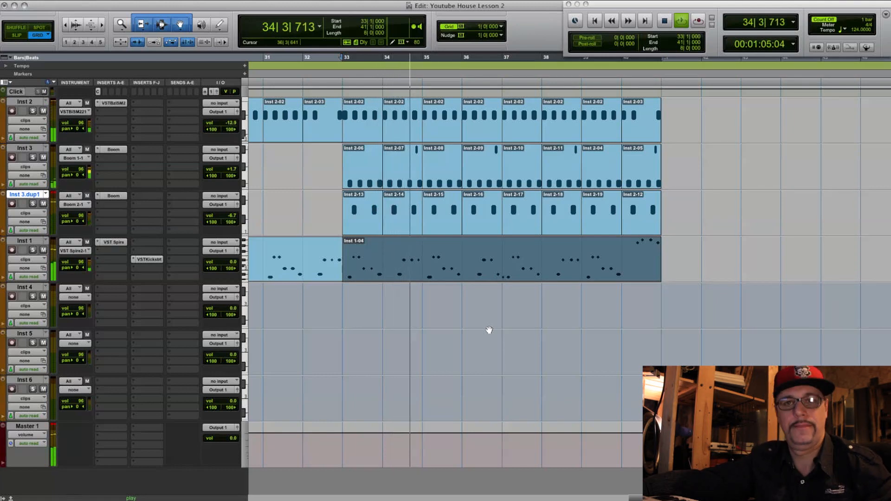
key(space)
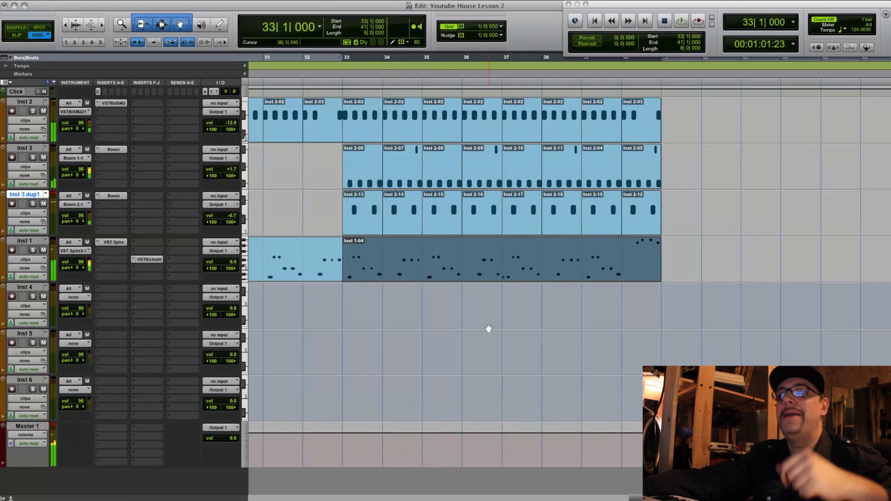
- Shift all Inst 3.dup1 notes slightly later so the first starts at about 33|1|930
click(369, 232)
shift+click(648, 223)
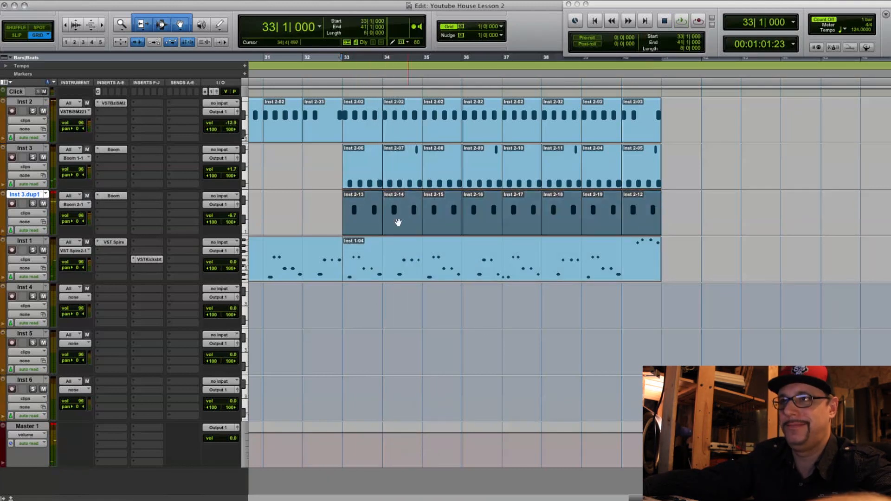
double_click(365, 224)
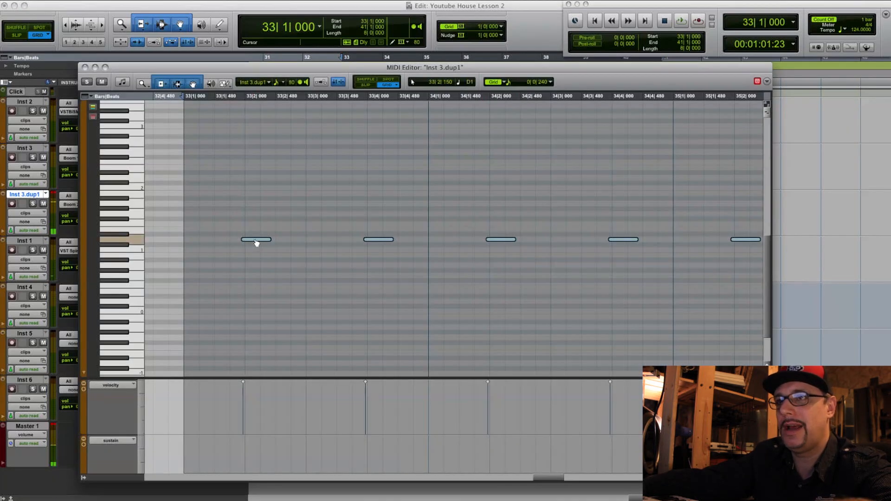
drag(256, 243, 258, 243)
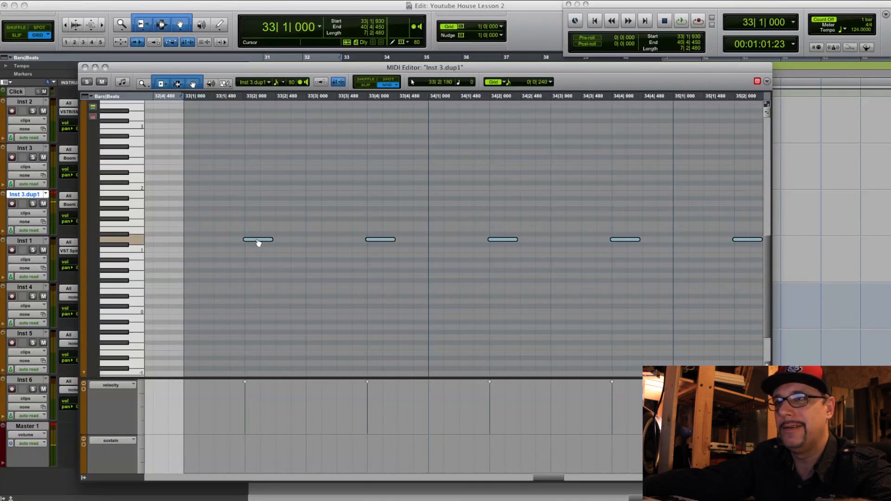
click(347, 313)
key(super+w)
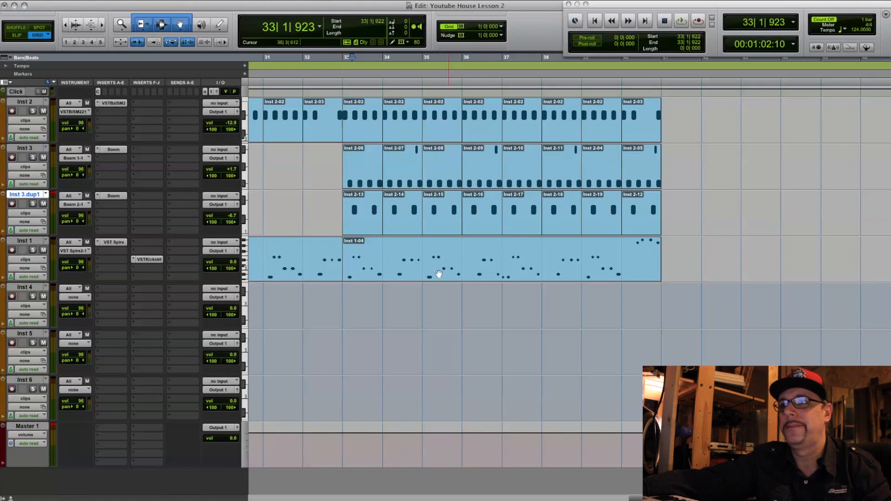
- Play the groove through bar 41 and look at the Boom settings on Inst 3 during playback
key(space)
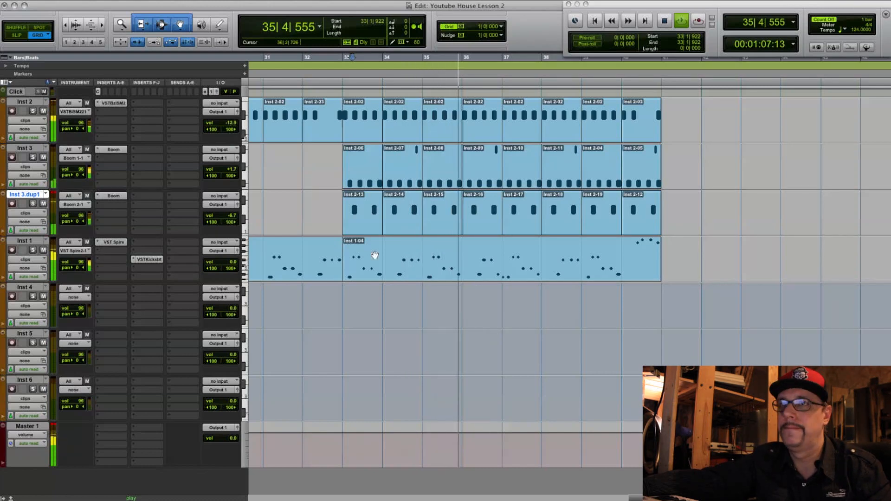
click(121, 151)
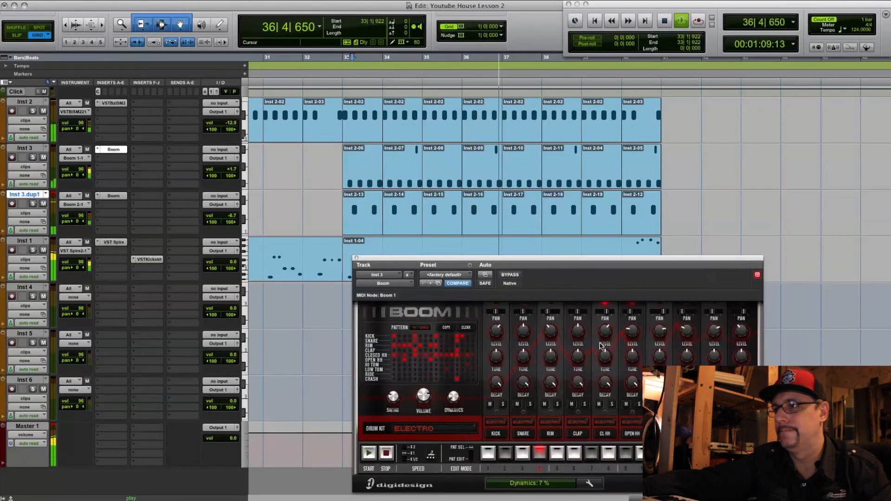
click(356, 259)
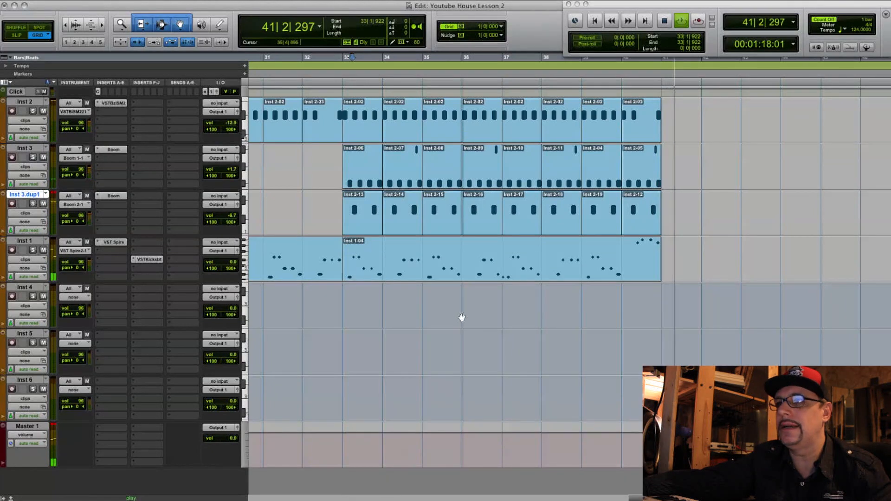
key(space)
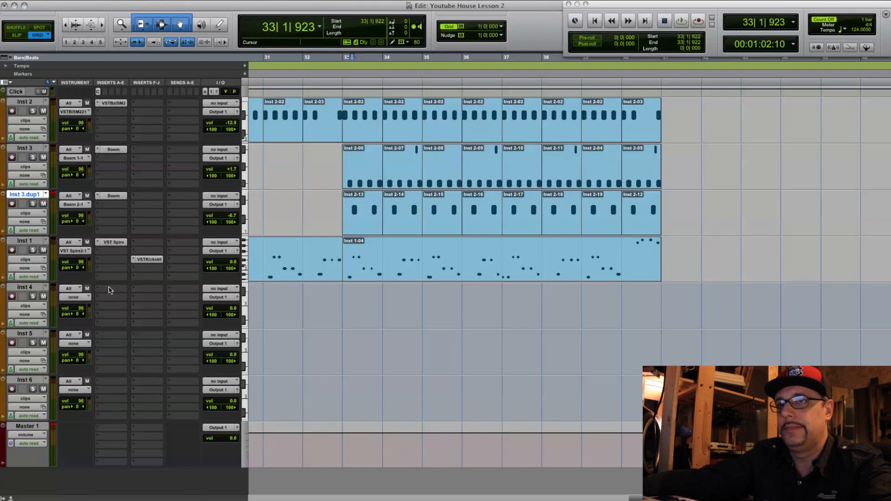
- Insert LennarDigital's Sylenth1 as a multichannel plug-in in the first insert slot of Inst 4
click(111, 288)
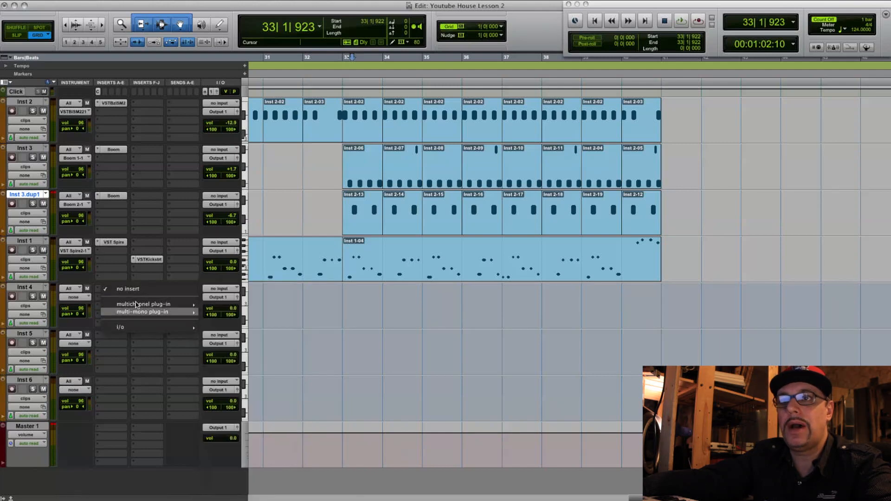
mouse_move(137, 304)
mouse_move(292, 359)
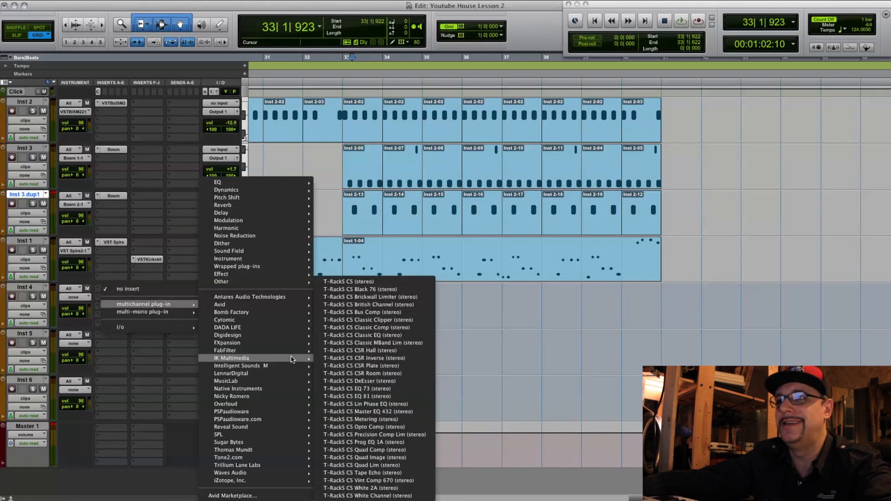
mouse_move(291, 366)
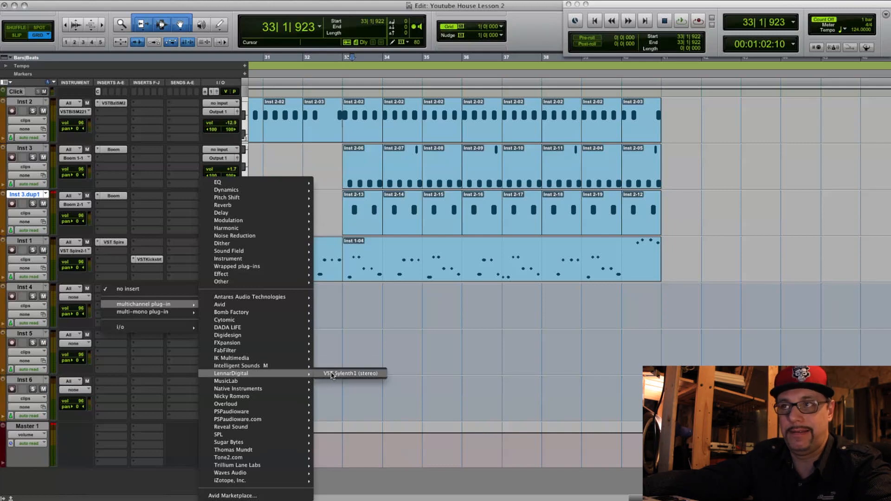
click(332, 374)
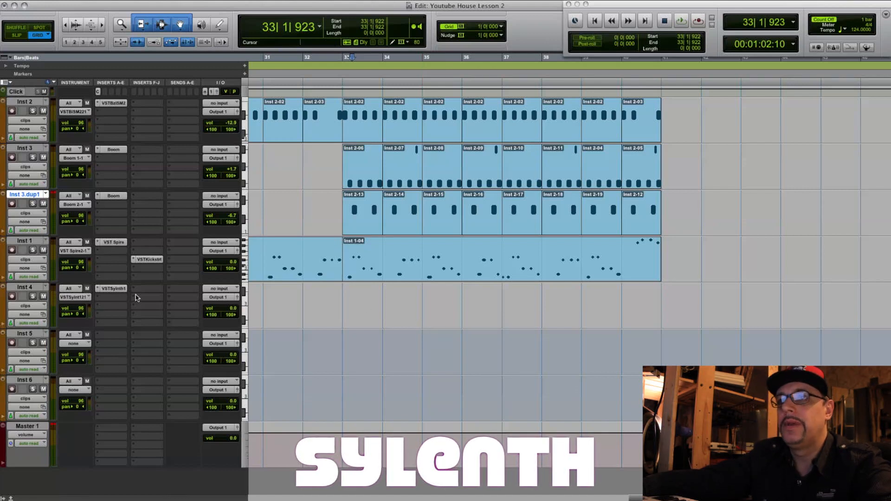
- Load the 028: KEY Chicago preset in Sylenth1 on Inst 4 and set AmpEnv A Release to 4.55
click(31, 288)
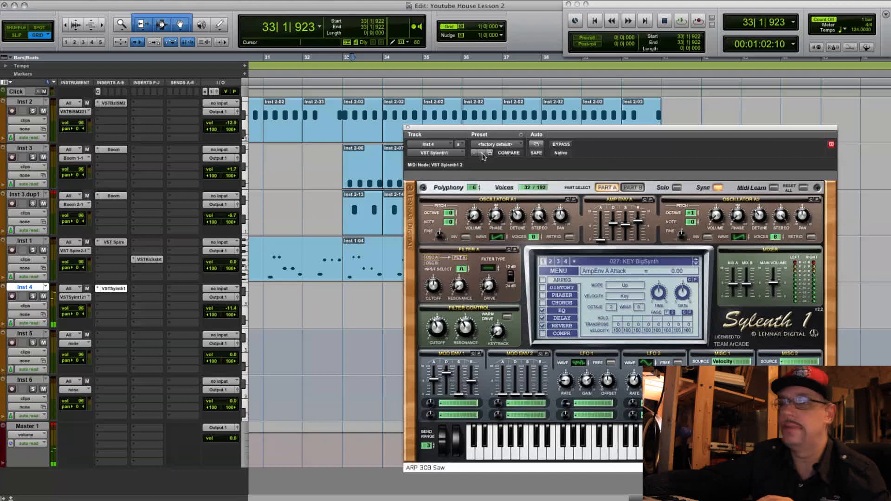
click(694, 263)
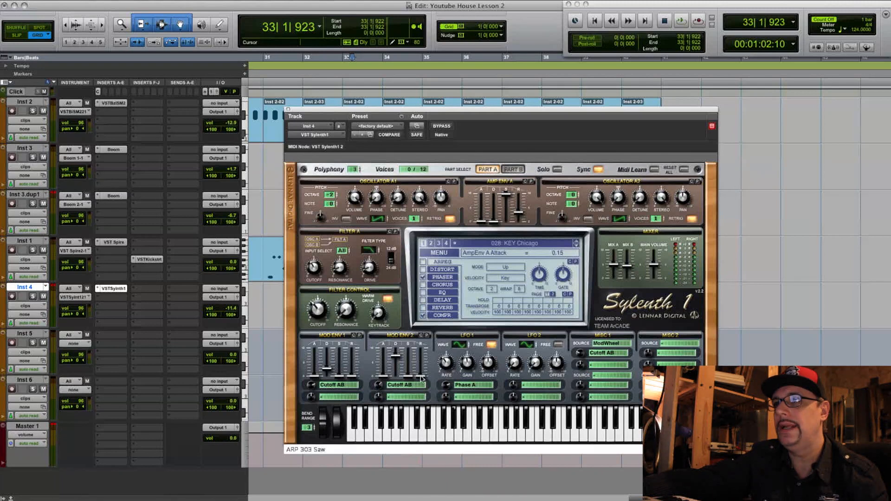
mouse_move(519, 215)
mouse_down()
mouse_move(519, 206)
mouse_move(522, 213)
mouse_up()
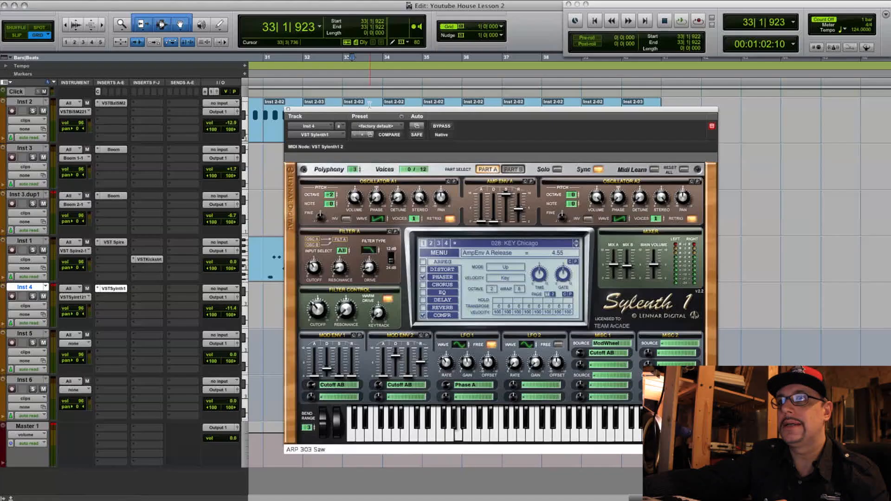
drag(366, 112, 636, 79)
scroll(553, 401, right, 3)
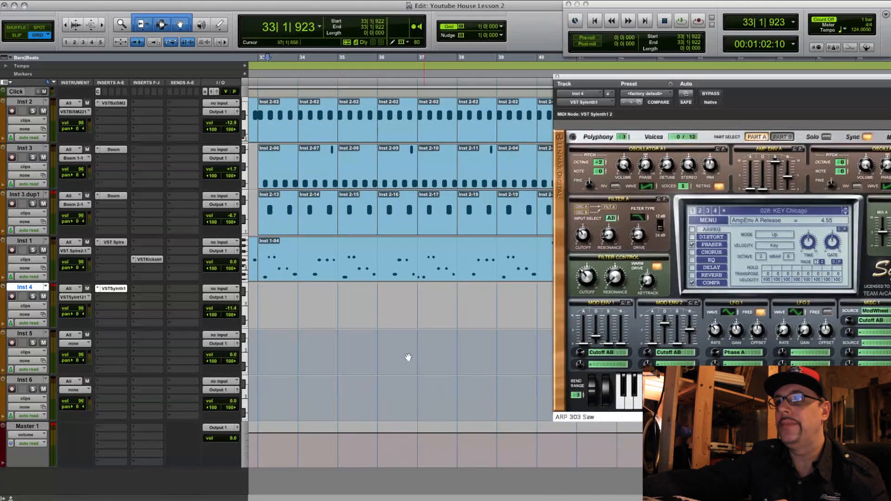
- Copy the Inst 1 bass clip covering bars 33 to 41 down to the same bars on Inst 4
click(383, 266)
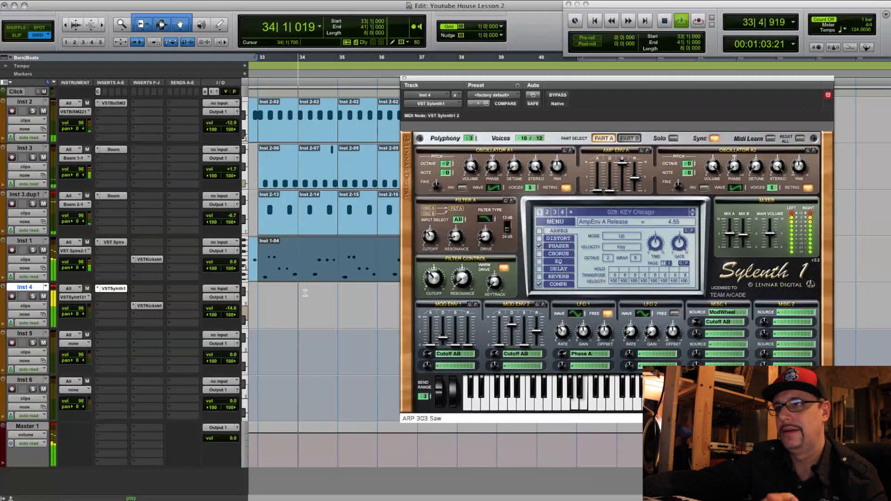
key(space)
drag(289, 275, 290, 320)
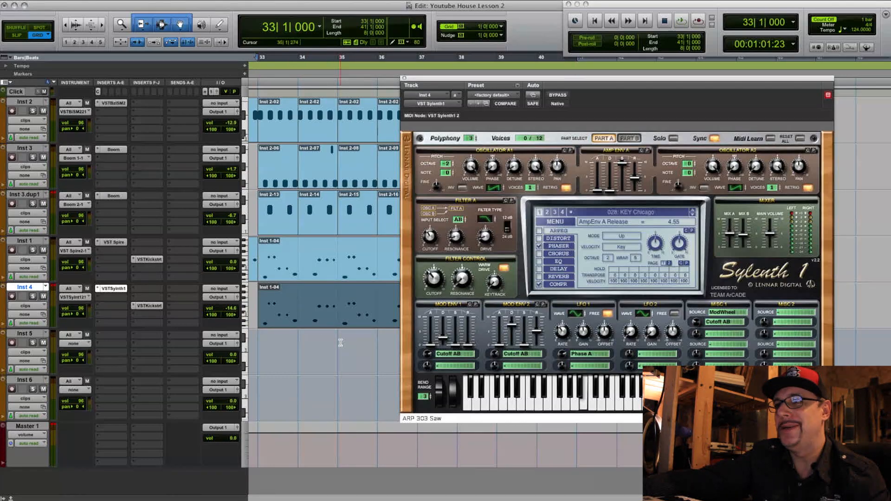
- While the loop plays, set the Inst 1 volume to -2.1 and the Inst 4 volume to -12.0
key(space)
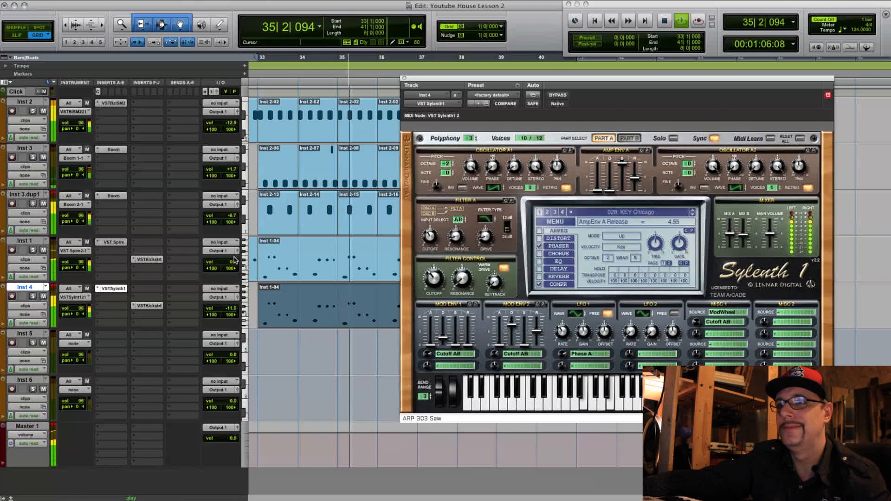
drag(231, 262, 233, 268)
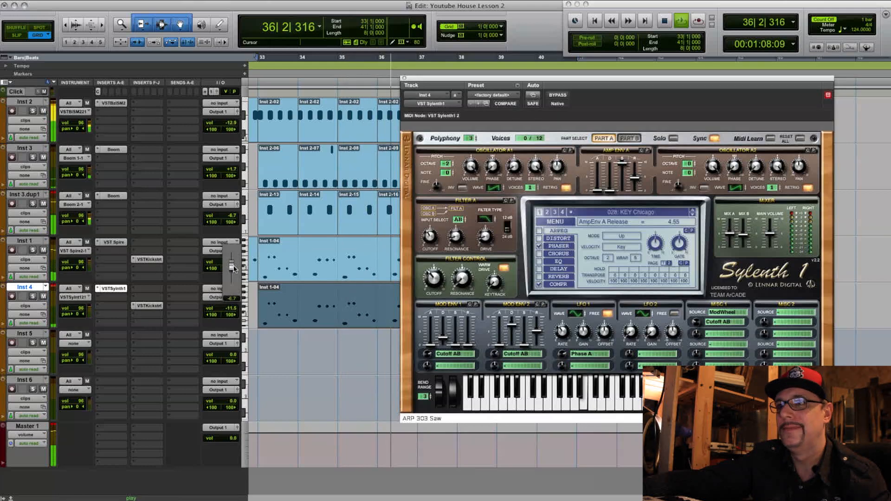
drag(234, 268, 234, 268)
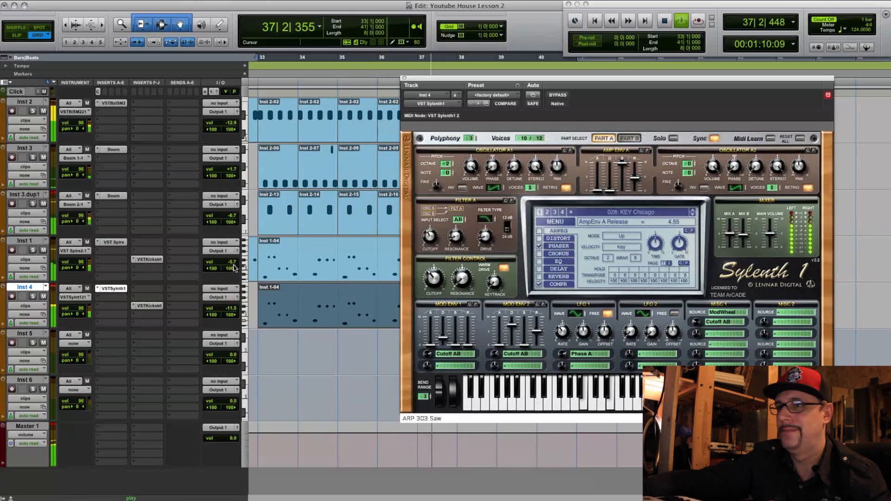
drag(232, 309, 233, 307)
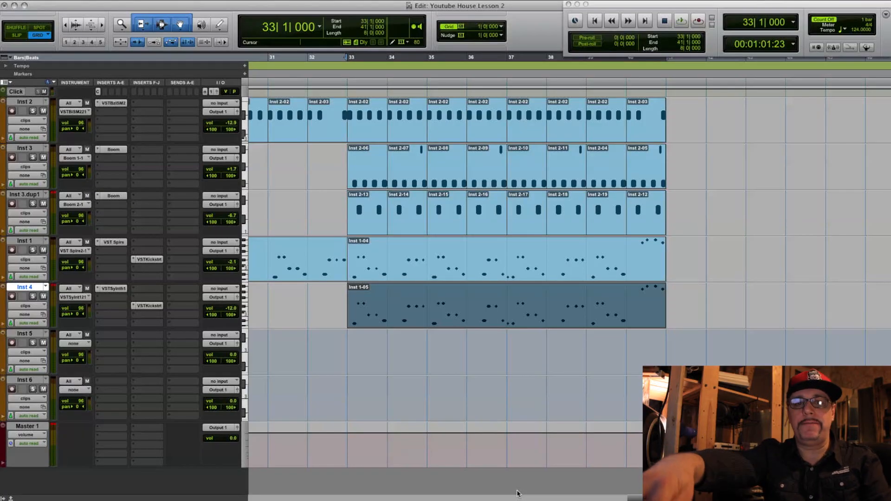
- Audition the copied Inst 4 clip and move it past the loop so it starts at bar 41
key(space)
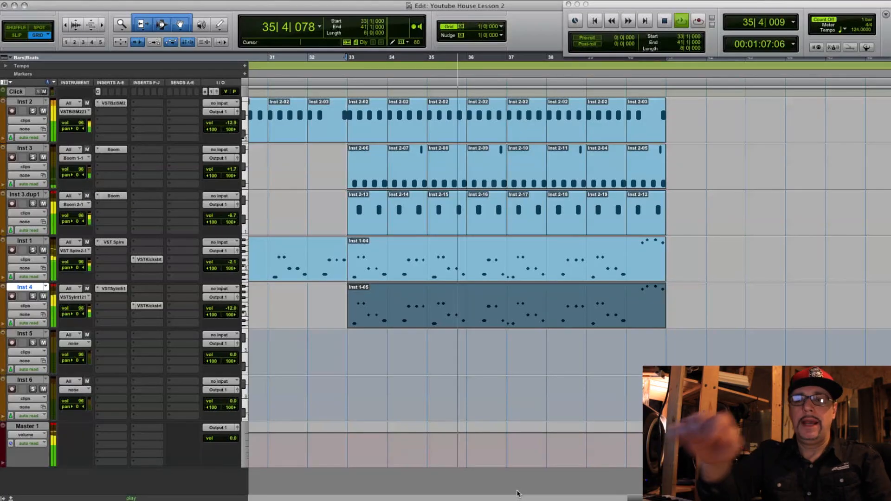
key(space)
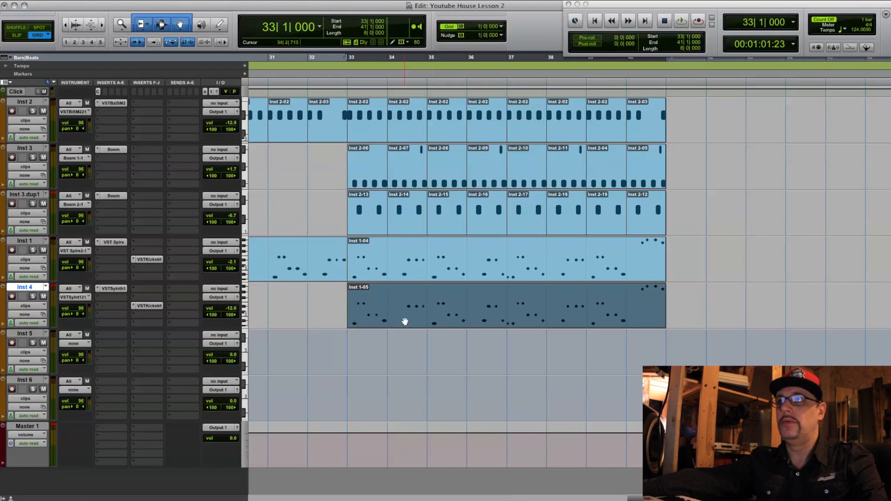
drag(376, 320, 695, 315)
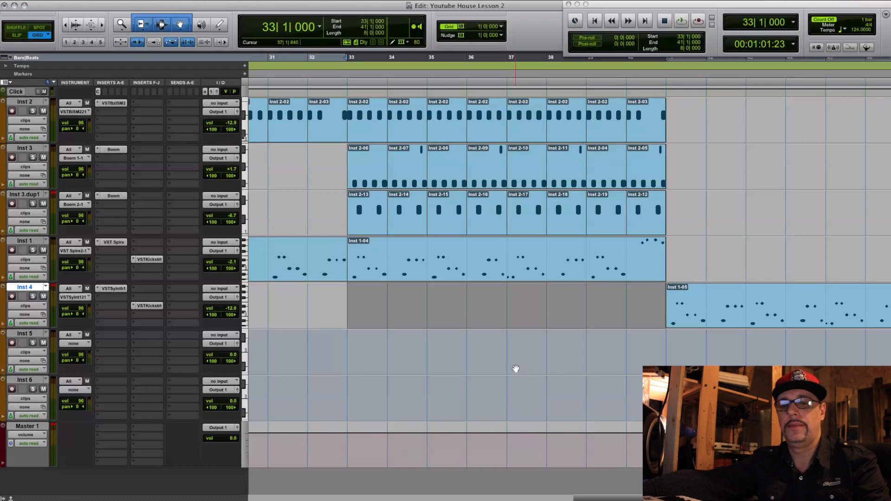
key(space)
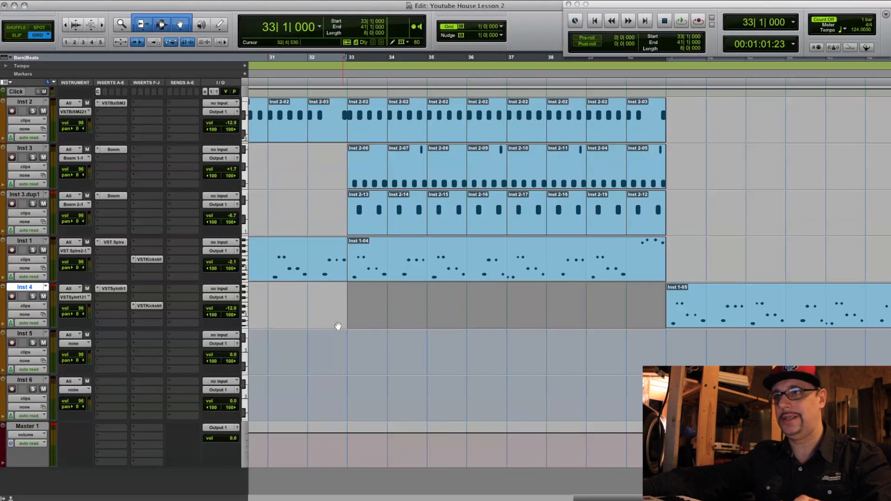
click(786, 341)
drag(694, 321, 774, 315)
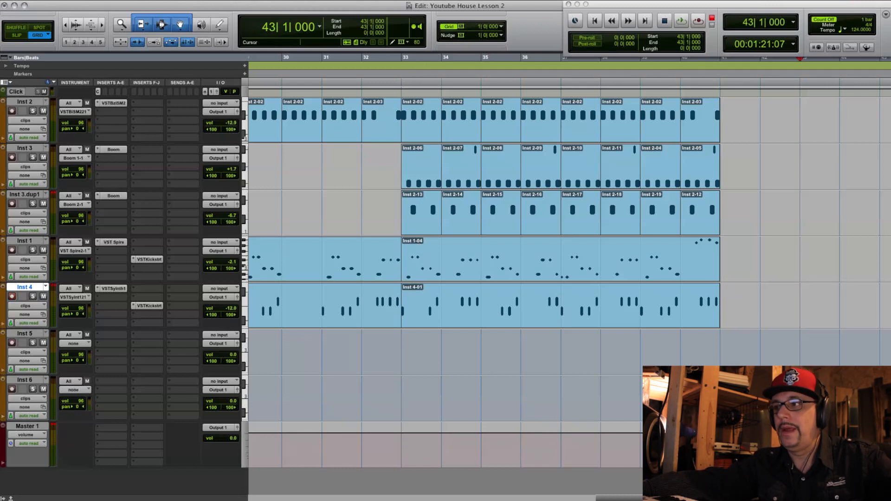
- Select bars 33 to 41 on Inst 5 as the playback range
scroll(557, 232, left, 4)
scroll(557, 232, right, 3)
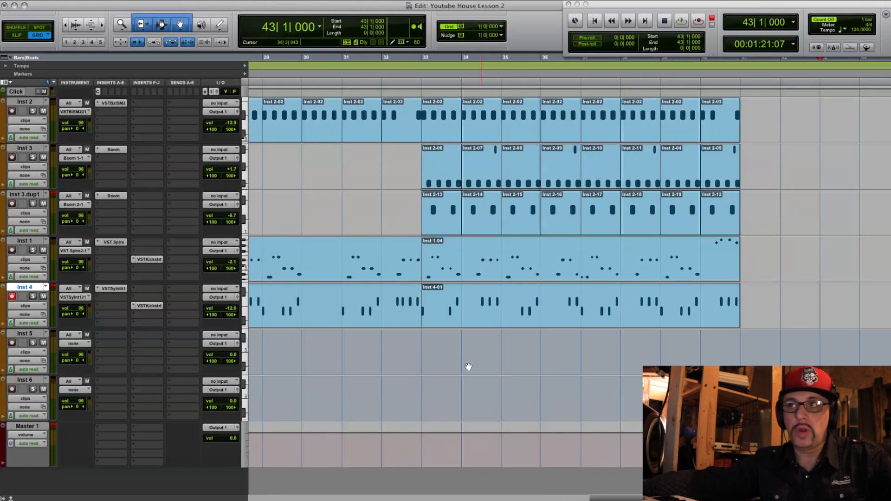
drag(422, 336, 740, 339)
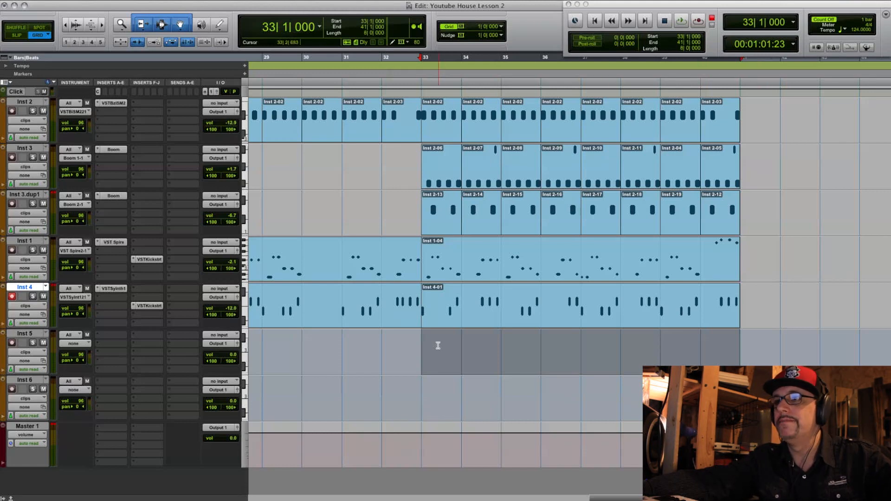
drag(422, 341, 754, 336)
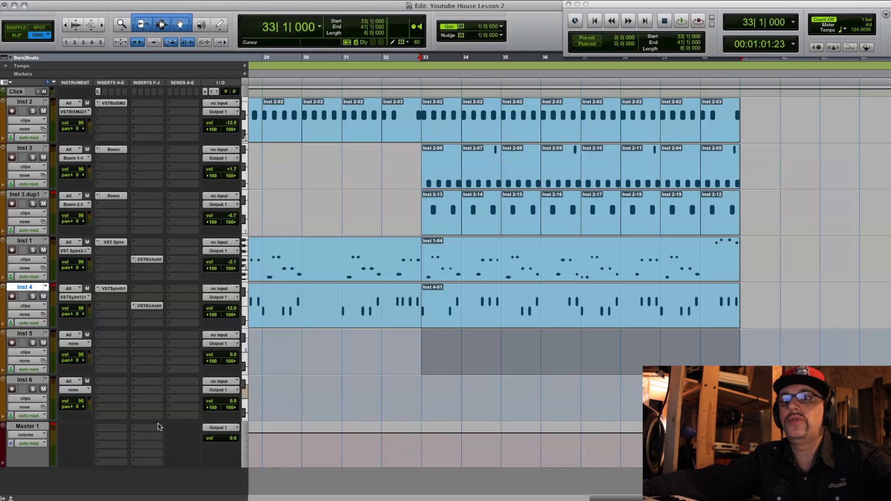
- Insert LoudMax in the third F-J insert slot of Master 1 and set its threshold to -8.9 dB
click(143, 445)
click(382, 451)
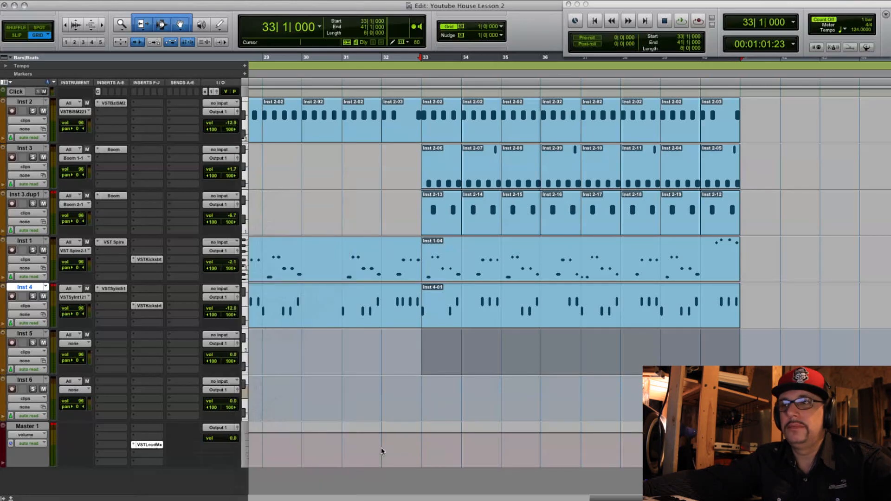
drag(560, 82, 547, 163)
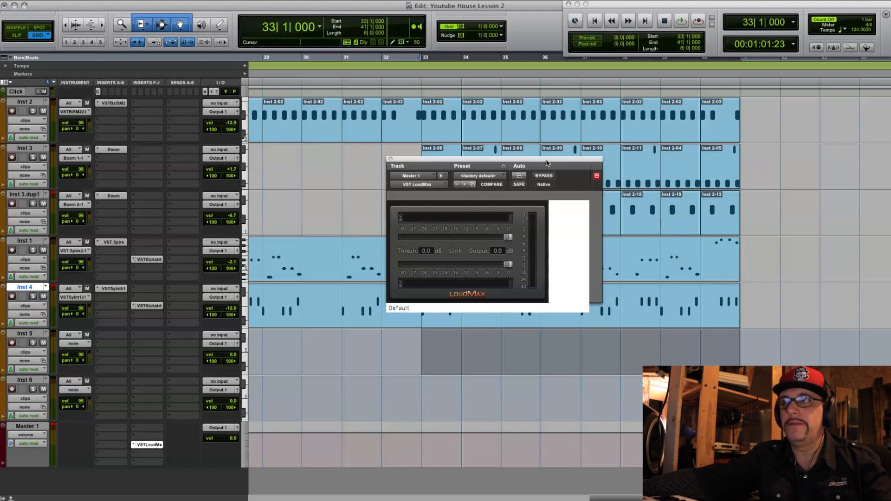
click(147, 437)
mouse_move(181, 452)
mouse_move(288, 450)
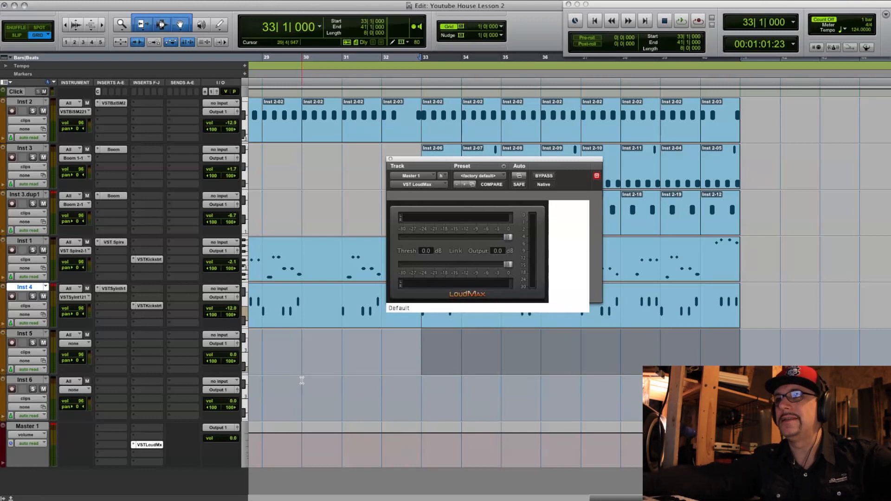
click(154, 445)
click(154, 445)
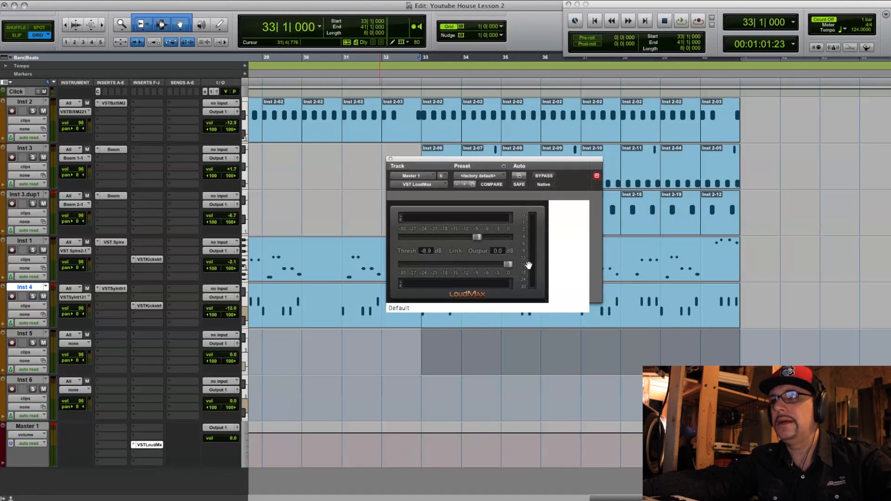
click(390, 160)
- Play the loop through the limiter and raise the Inst 4 volume to -9.4
key(space)
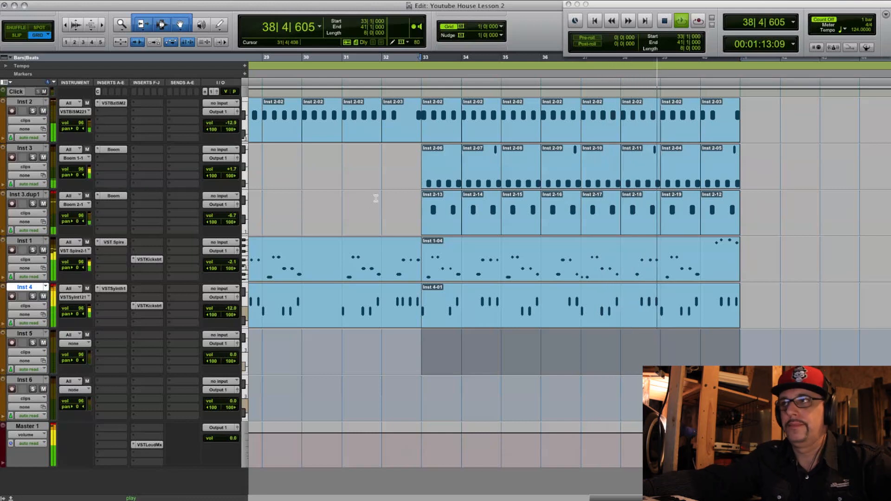
key(space)
drag(232, 309, 232, 305)
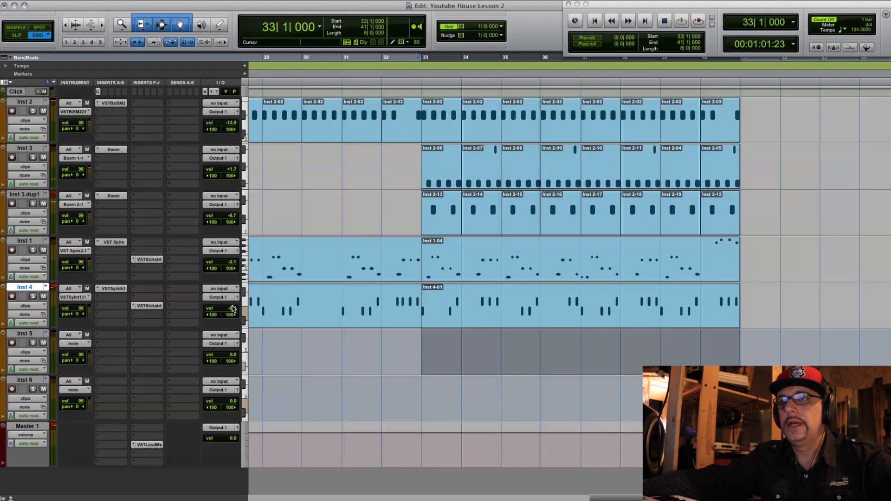
- Insert FabFilter Pro-Q in the second insert slot of Inst 2 and add a low cut plus a high cut at 22418 Hz
click(108, 112)
mouse_move(148, 127)
mouse_move(282, 301)
click(353, 334)
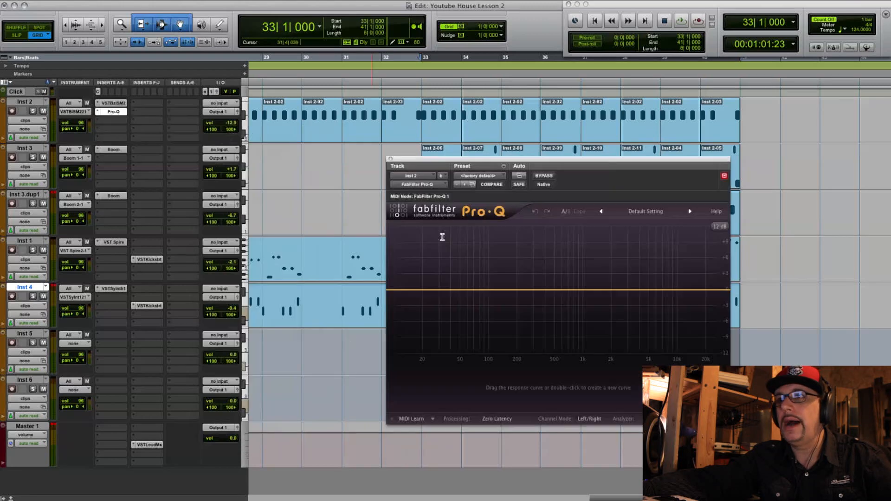
drag(521, 162, 465, 201)
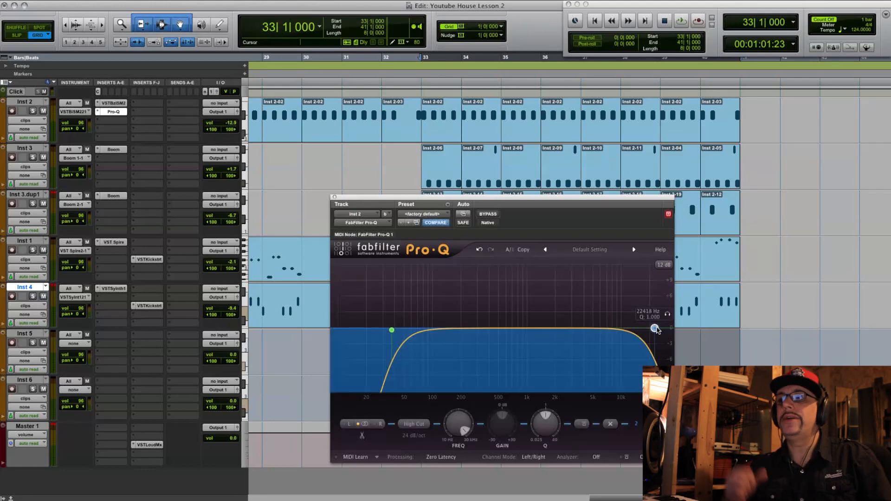
click(391, 330)
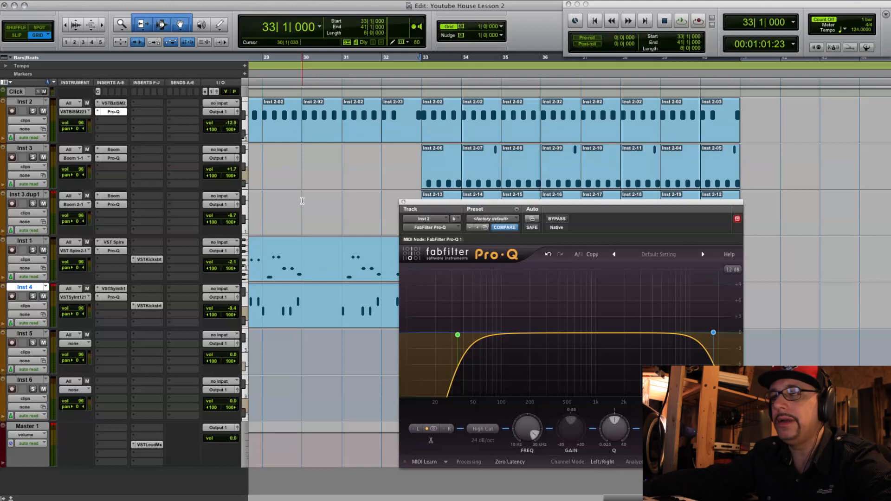
- Move the Pro-Q window clear of the track list and briefly audition the loop from bar 33
drag(535, 204, 663, 162)
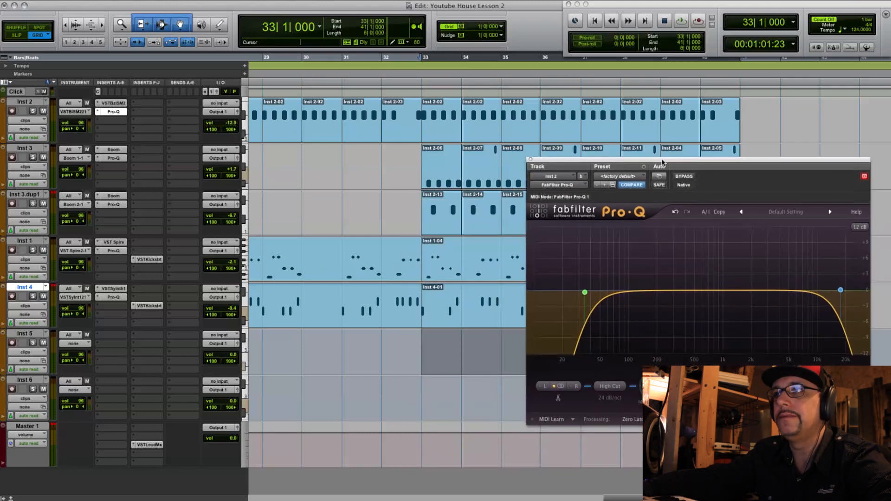
key(space)
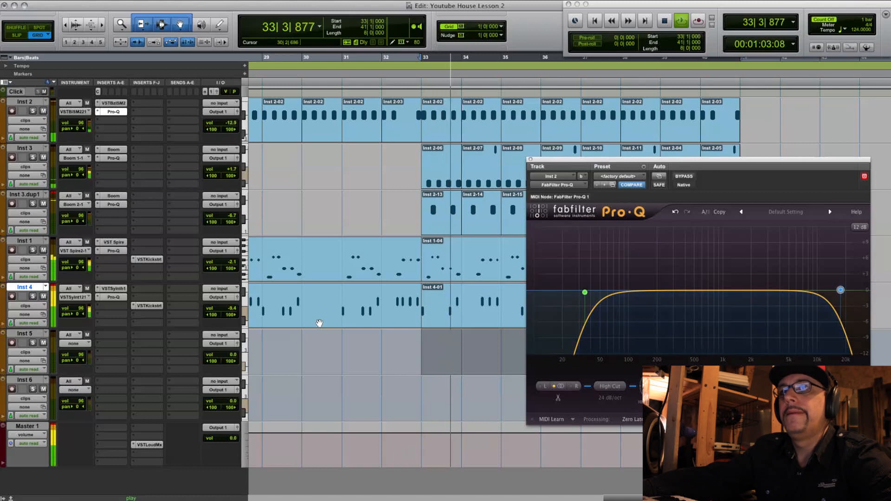
key(space)
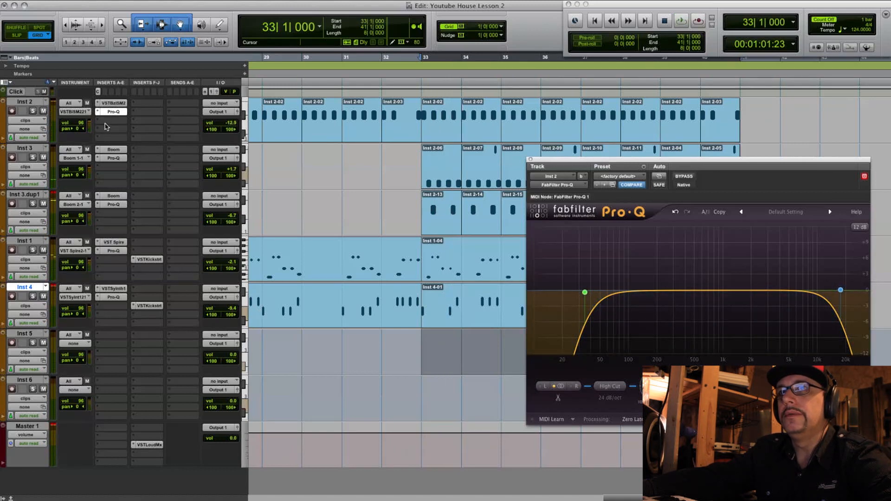
- Insert the Waves Audio Bass Rider Live (stereo) multichannel plug-in in the third insert slot of Inst 2
click(106, 121)
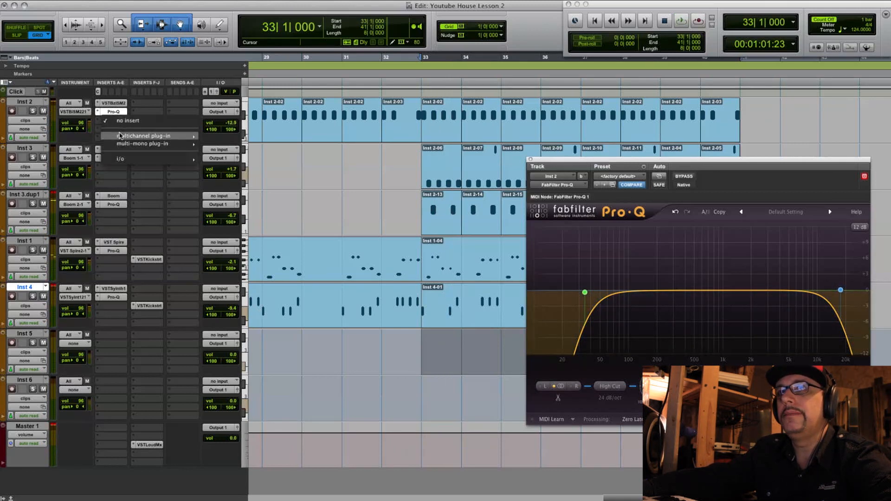
mouse_move(120, 135)
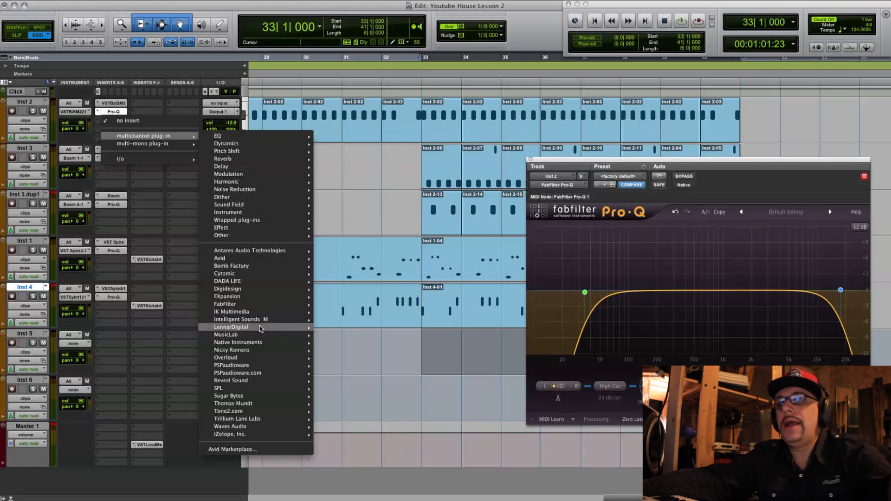
mouse_move(279, 426)
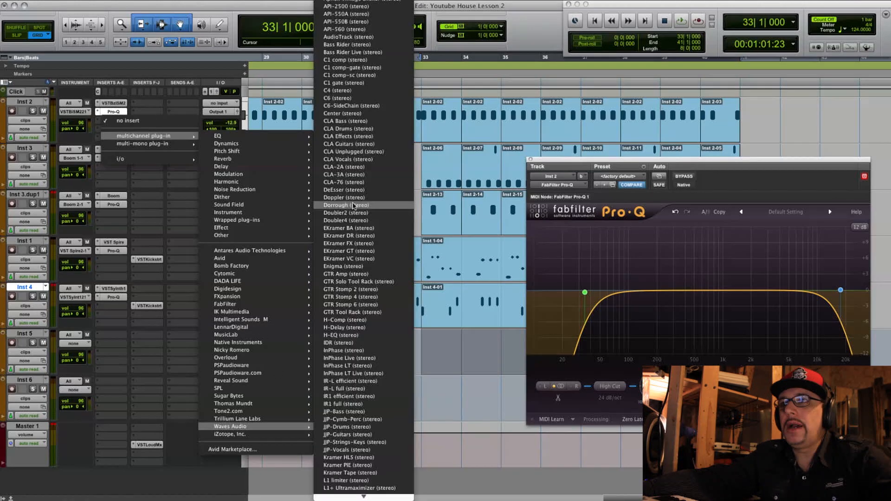
click(360, 52)
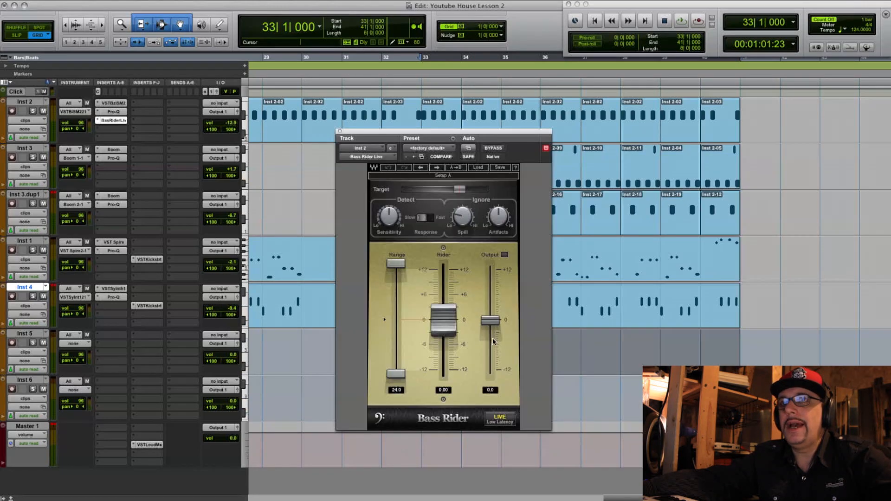
- Play the loop with Inst 2 soloed and compare the kick with Bass Rider Live bypassed and active
key(space)
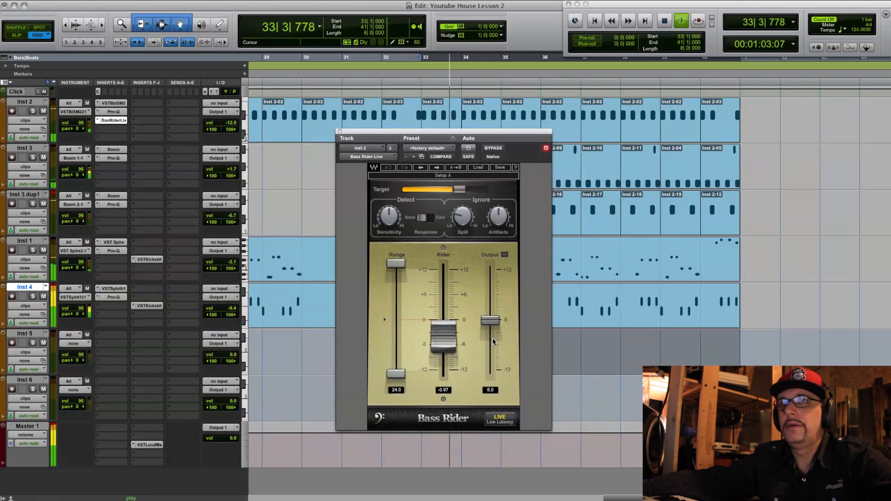
click(33, 111)
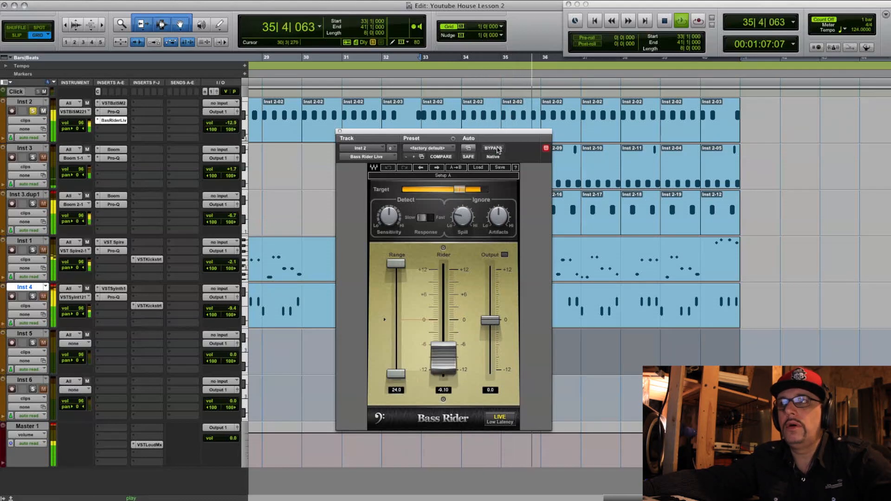
click(495, 148)
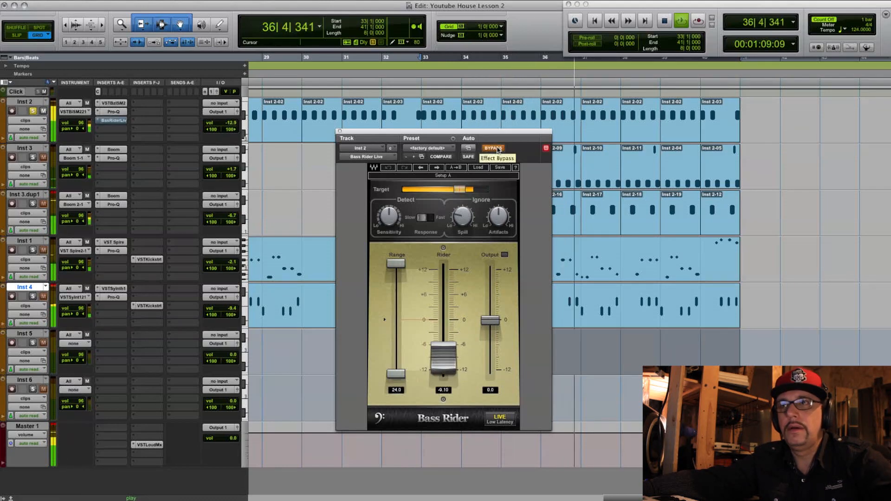
click(495, 148)
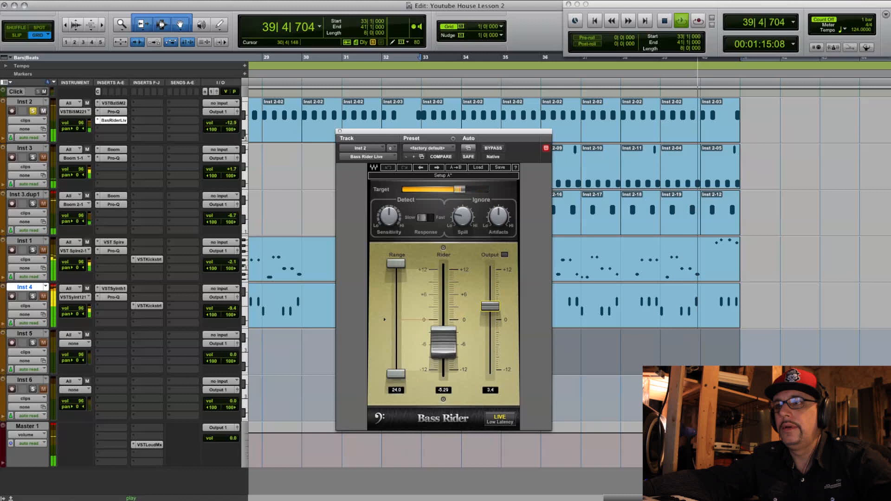
- Set Bass Rider Live's output to 3.8 and its upper range limit to -2.9, and reopen the Pro-Q on Inst 2
drag(396, 263, 398, 329)
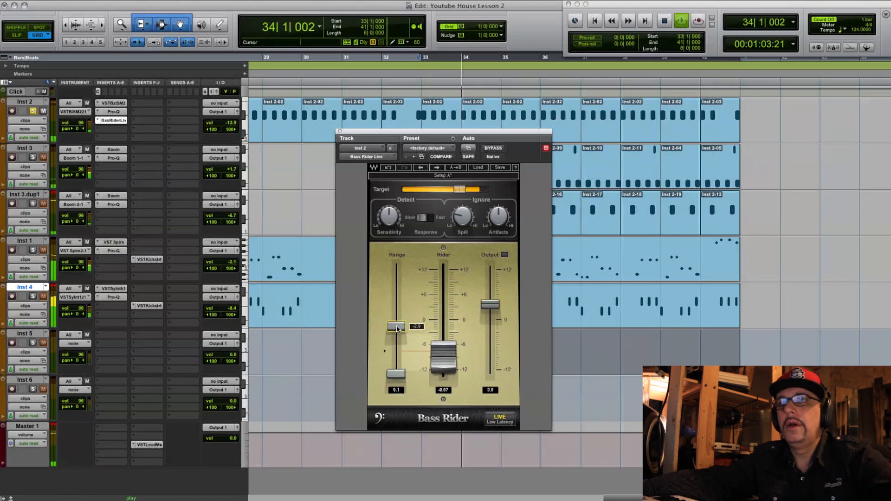
click(113, 112)
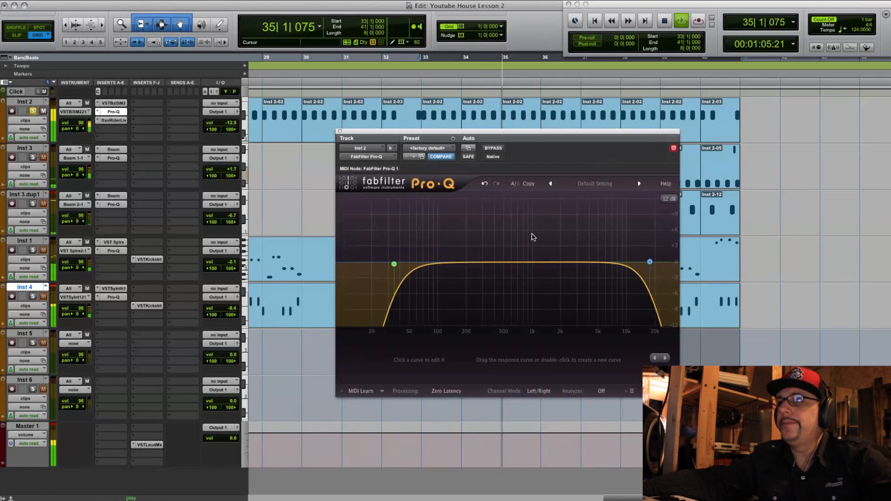
- Add a bell cut of about 6 dB near 6 kHz in the Pro-Q on Inst 2, and close its window
click(650, 262)
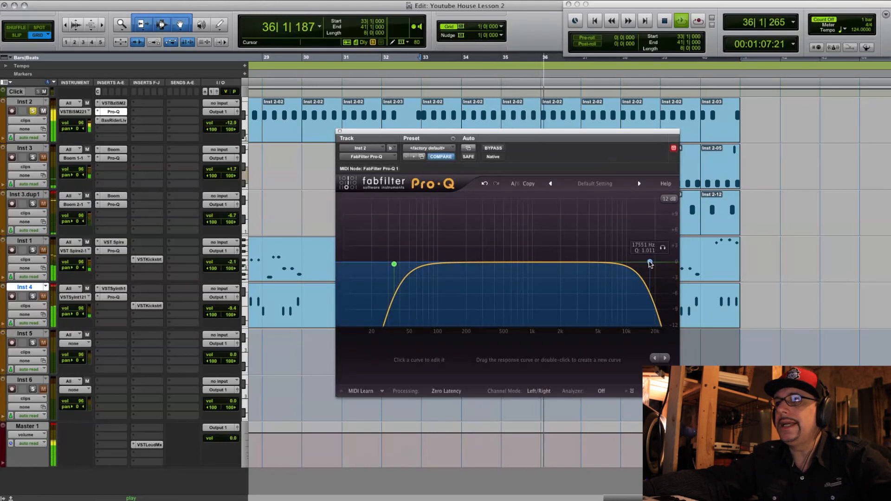
double_click(597, 262)
drag(597, 263, 606, 288)
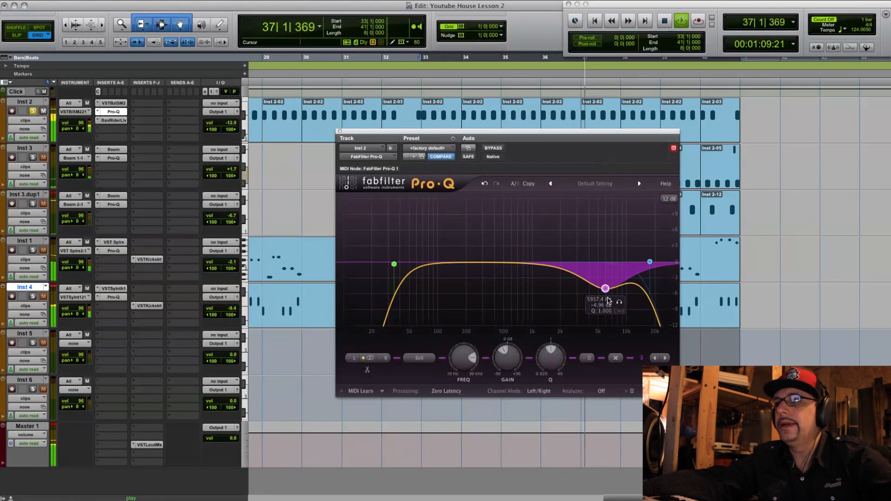
scroll(549, 349, down, 5)
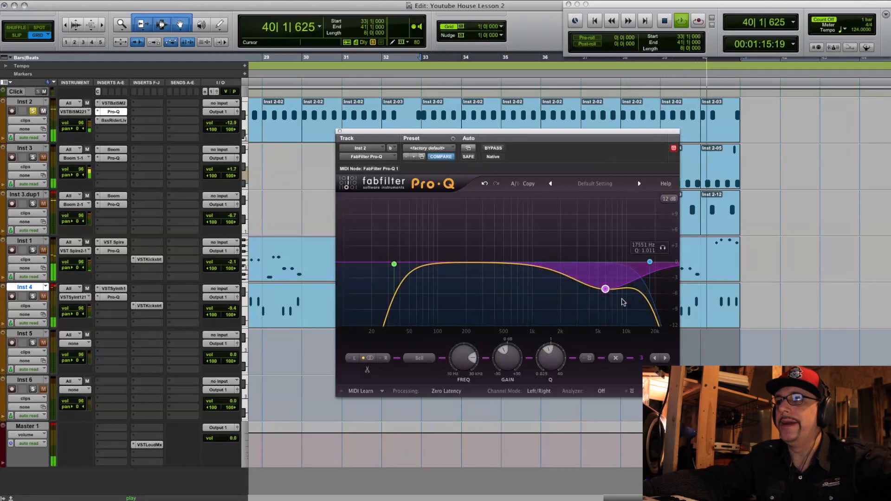
drag(606, 290, 607, 295)
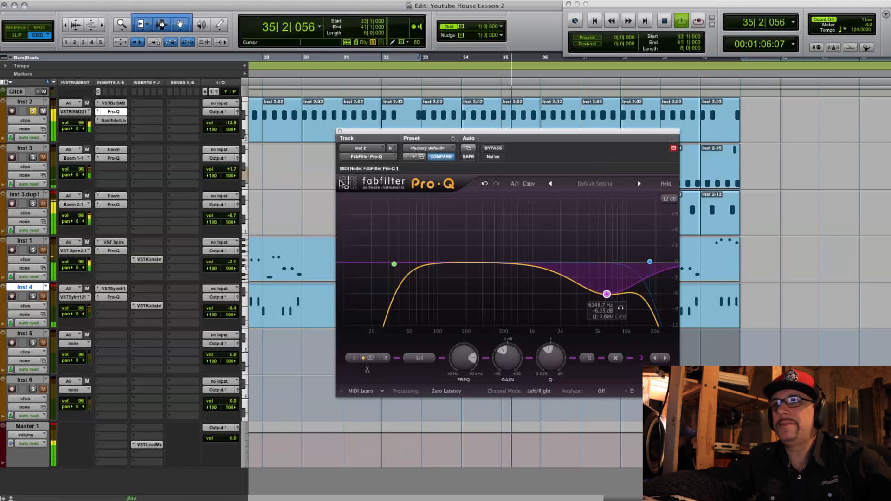
click(340, 131)
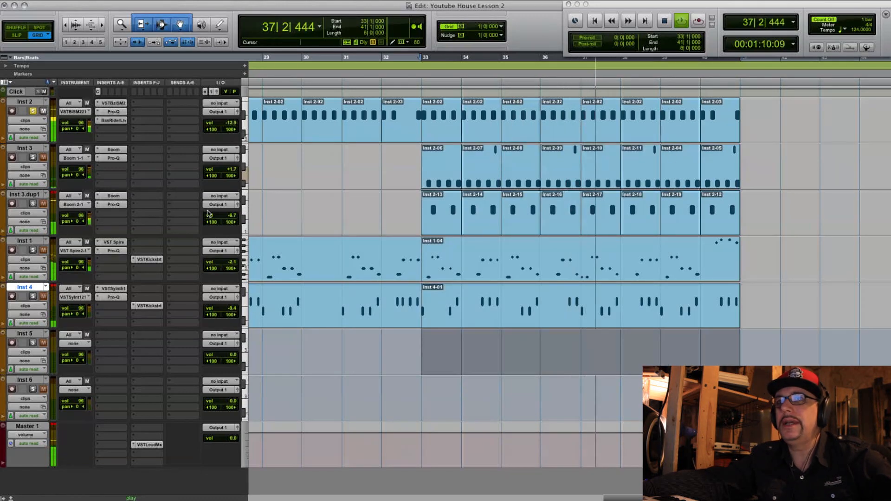
- Lower the upper range limit of Bass Rider Live on Inst 2, narrowing its range to 3.2, and close the plug-in
click(113, 120)
drag(396, 327, 396, 352)
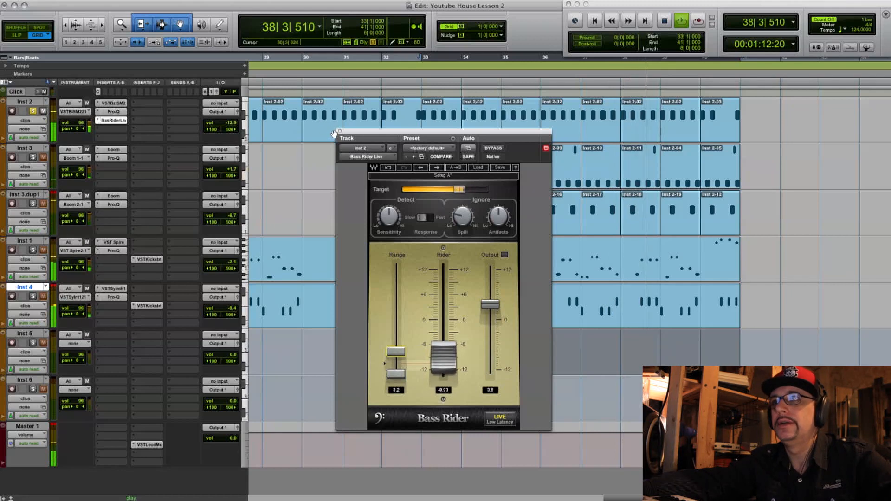
click(340, 131)
- Solo Inst 3 along with Inst 2 and insert the Waves Audio Doubler2 (stereo) multichannel plug-in in Inst 3's third insert slot
click(34, 158)
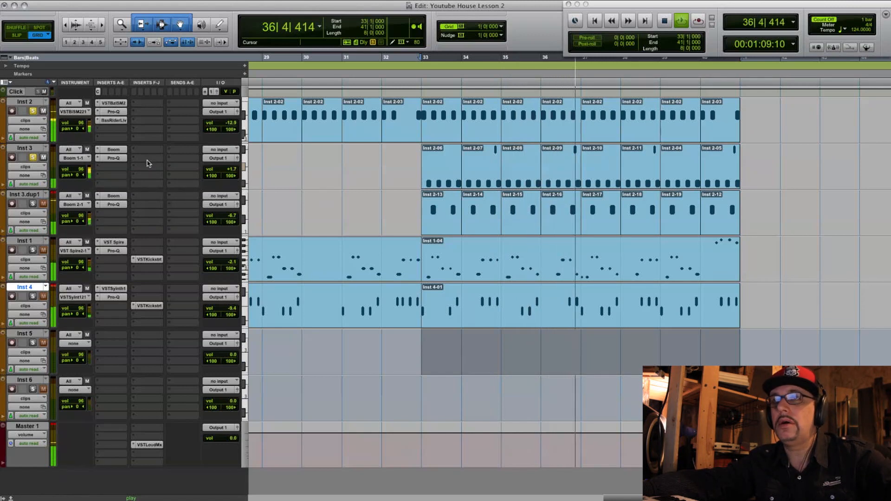
click(116, 175)
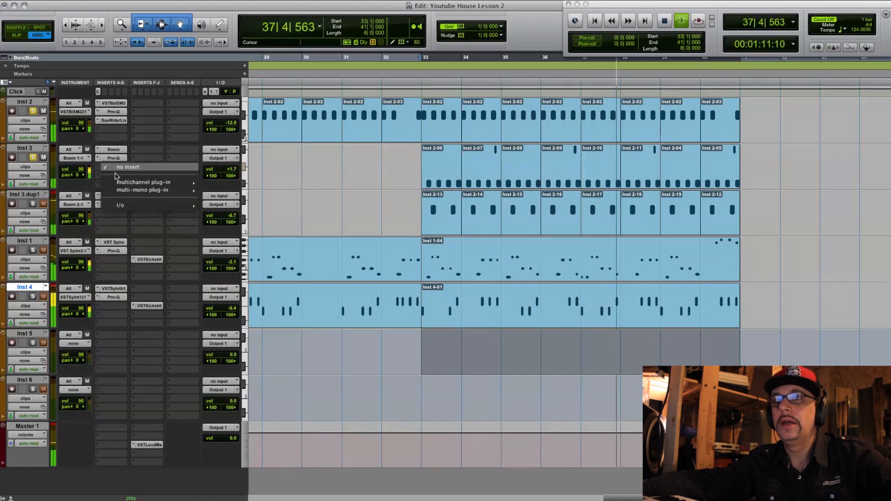
mouse_move(140, 182)
mouse_move(258, 443)
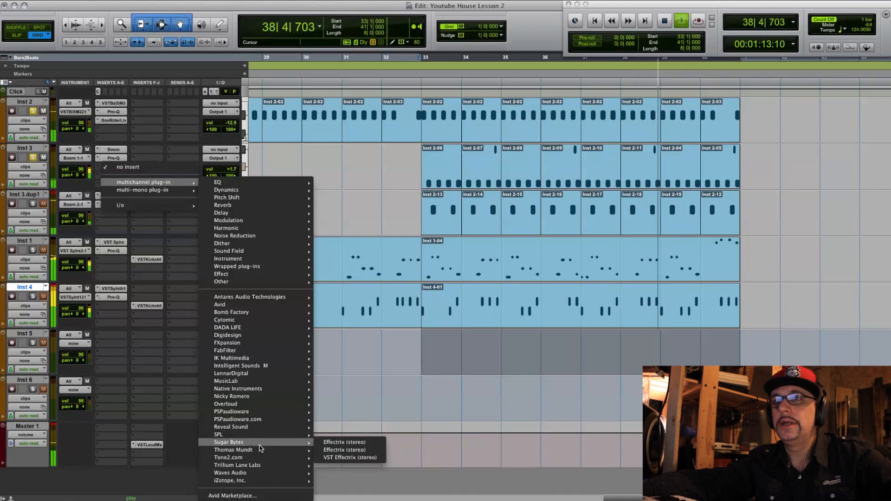
mouse_move(272, 466)
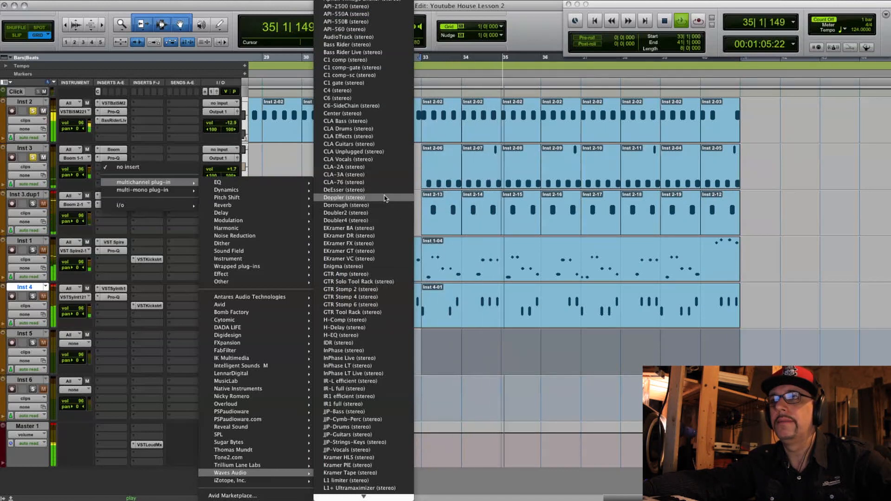
click(386, 212)
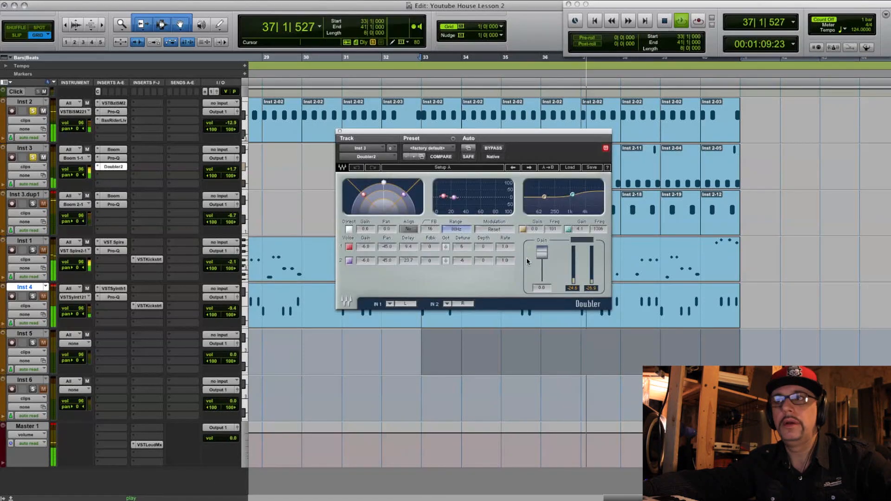
- Slightly lower the gain of both Doubler2 voices on Inst 3 while the loop plays, and close the plug-in window
drag(365, 248, 365, 248)
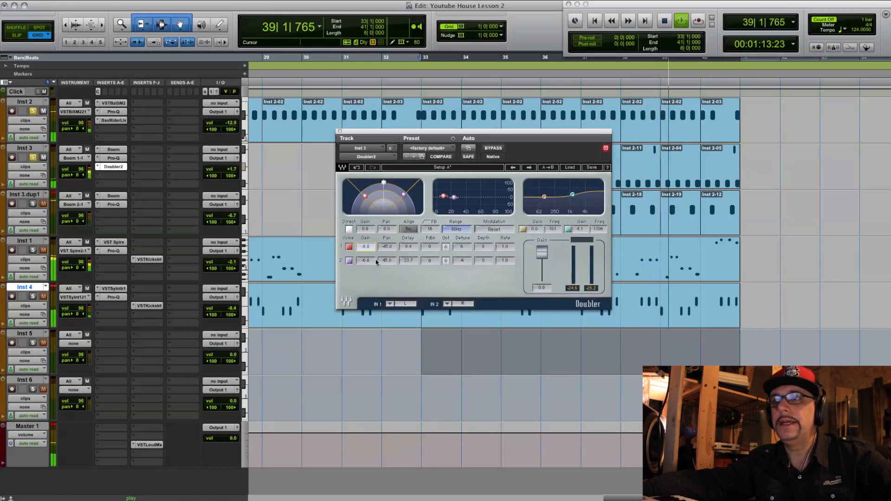
drag(365, 260, 366, 261)
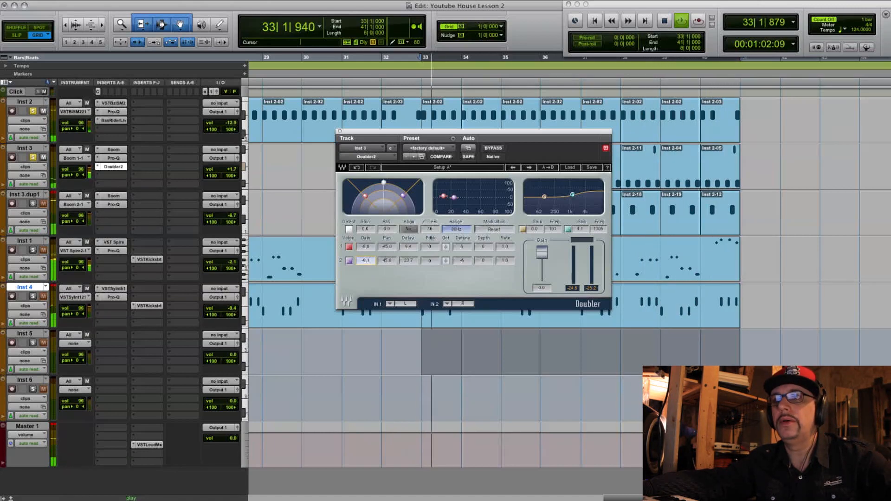
drag(370, 250, 370, 251)
click(340, 132)
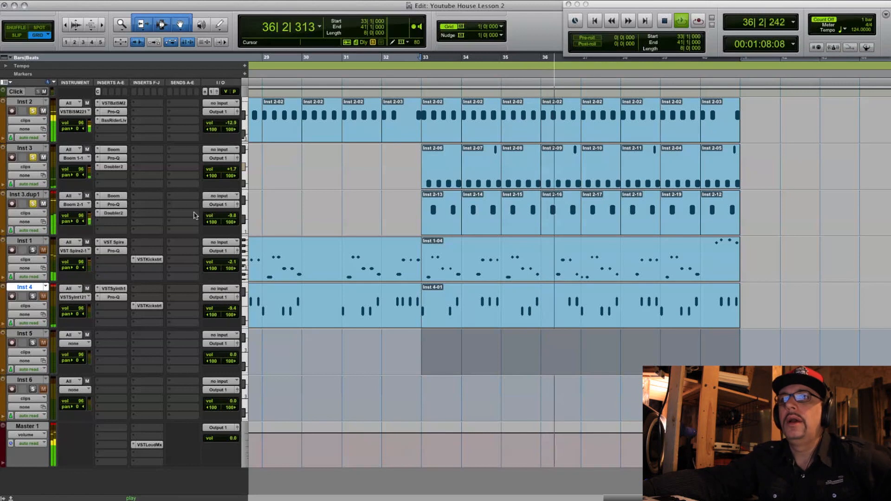
- Insert the BREVERB 2 multichannel plug-in in the first F-J slot of Inst 3.dup1 with the Heavy Room preset, and close its window
click(141, 199)
mouse_move(200, 212)
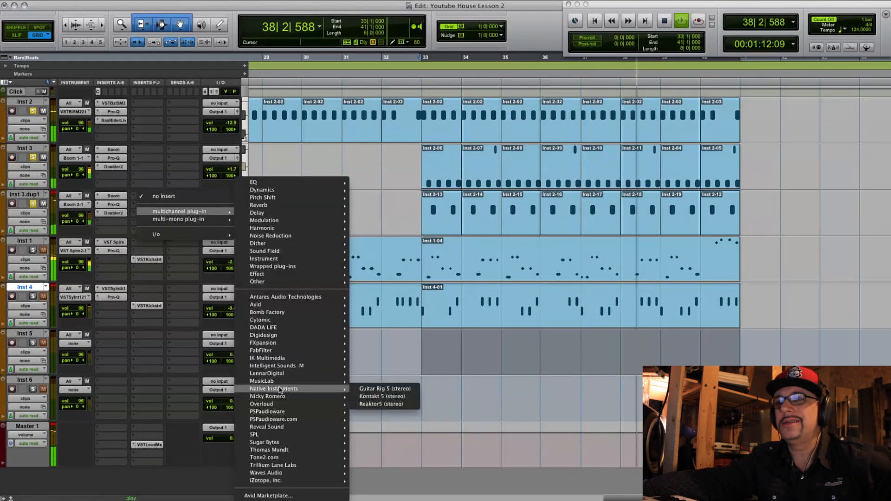
mouse_move(315, 450)
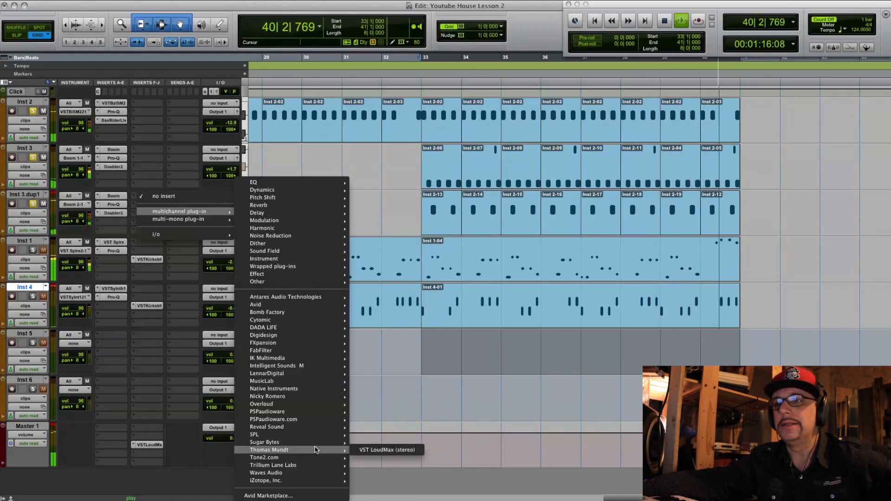
mouse_move(308, 381)
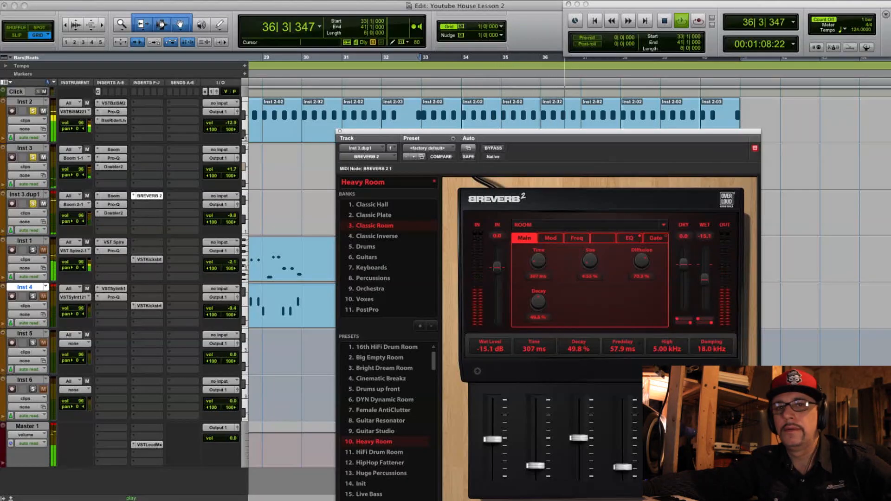
click(339, 133)
- Set the Inst 1 volume to -11.4 and audition the full mix from bar 33
drag(230, 262, 232, 268)
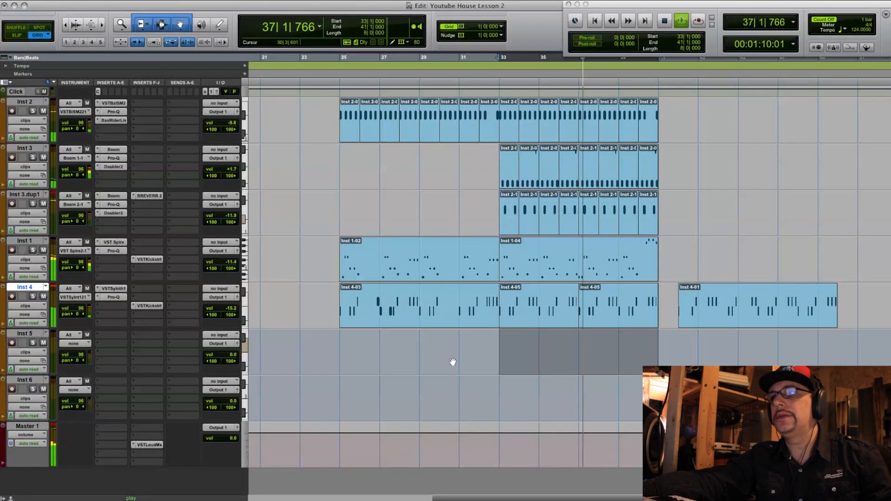
key(space)
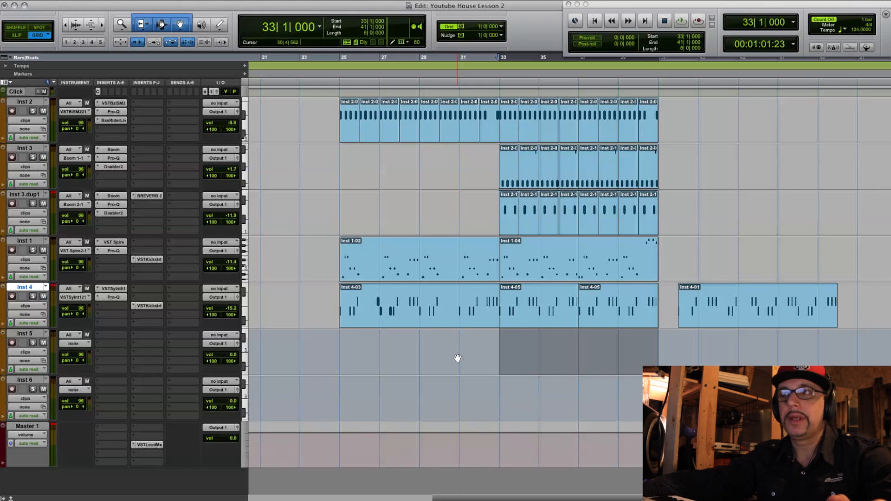
key(space)
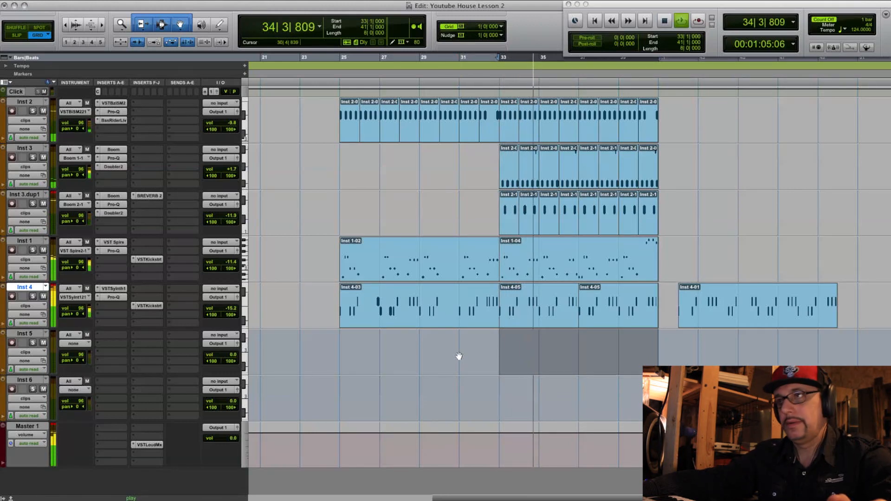
click(232, 310)
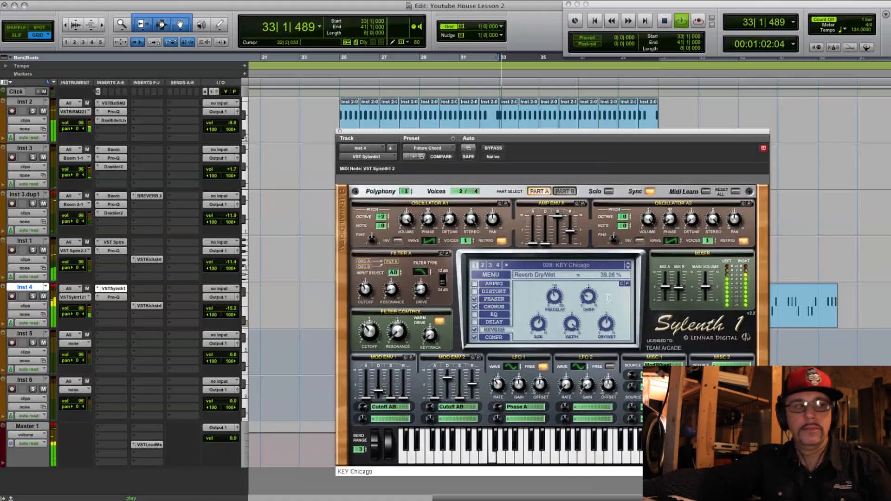
- Adjust the reverb of the KEY Chicago patch in Sylenth1 on Inst 4, setting its reverb size to 46.88
drag(608, 299, 604, 327)
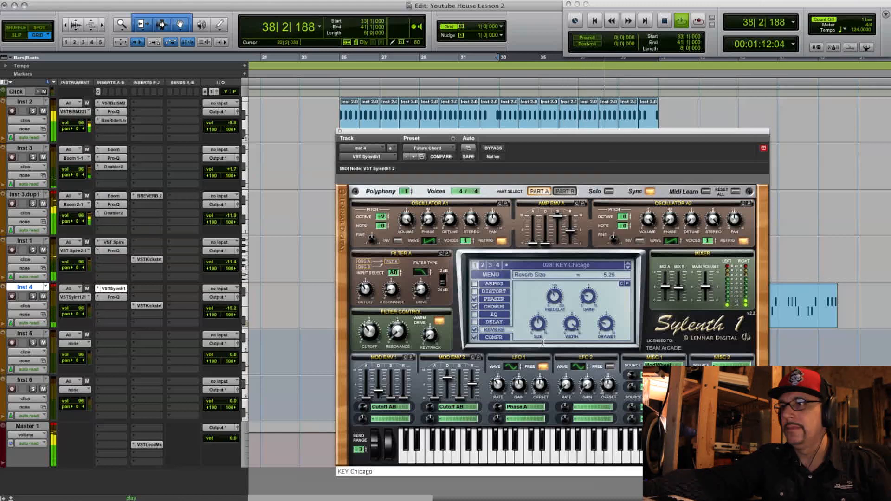
drag(545, 359, 546, 371)
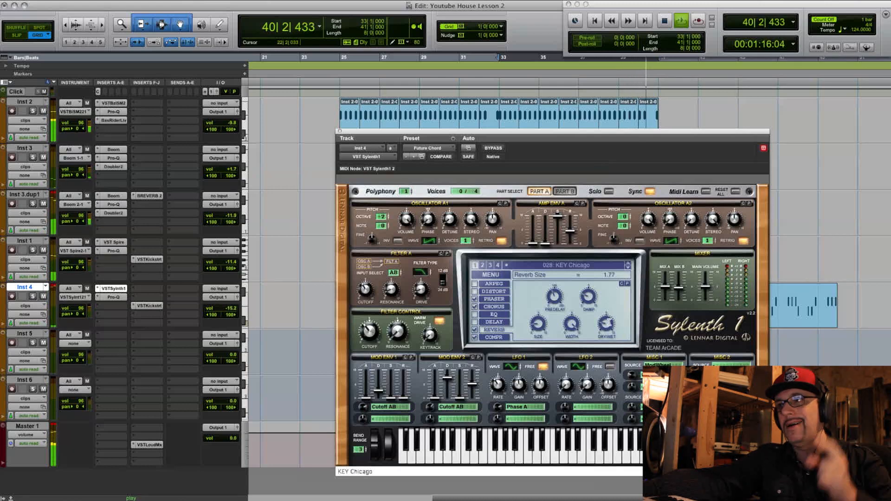
drag(606, 325, 610, 303)
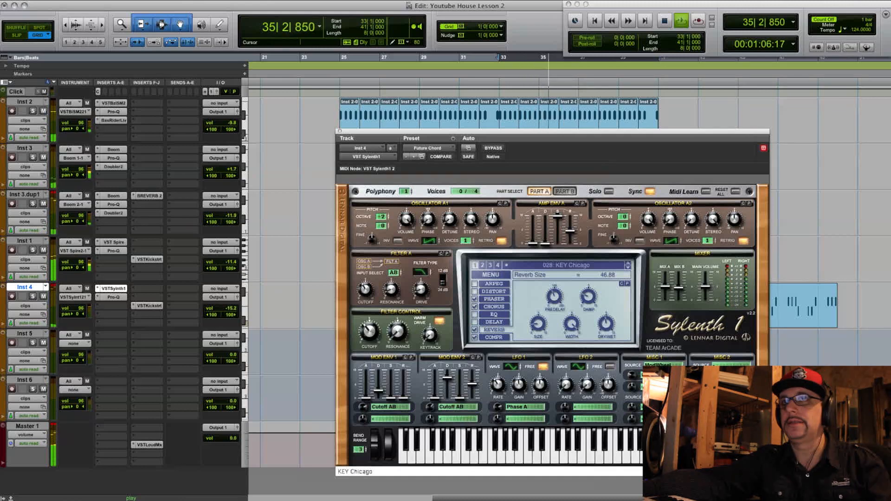
- Save the session and close the Sylenth1 window on Inst 4
click(70, 0)
click(75, 49)
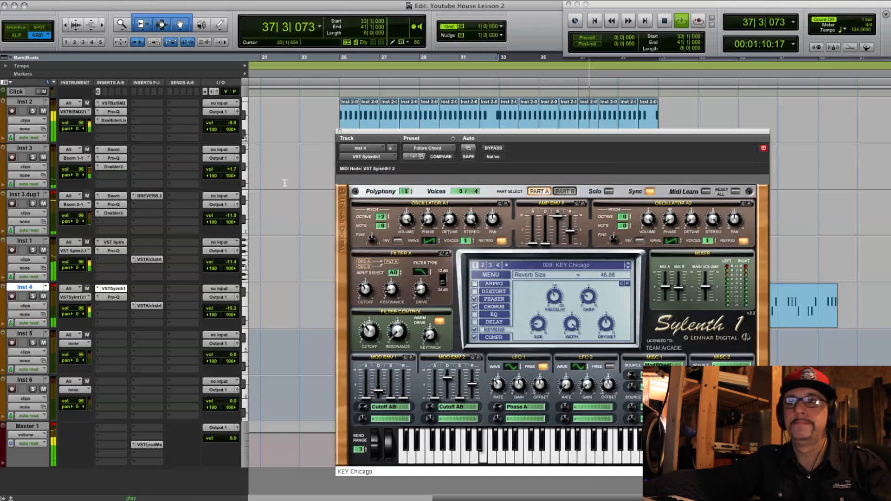
click(339, 133)
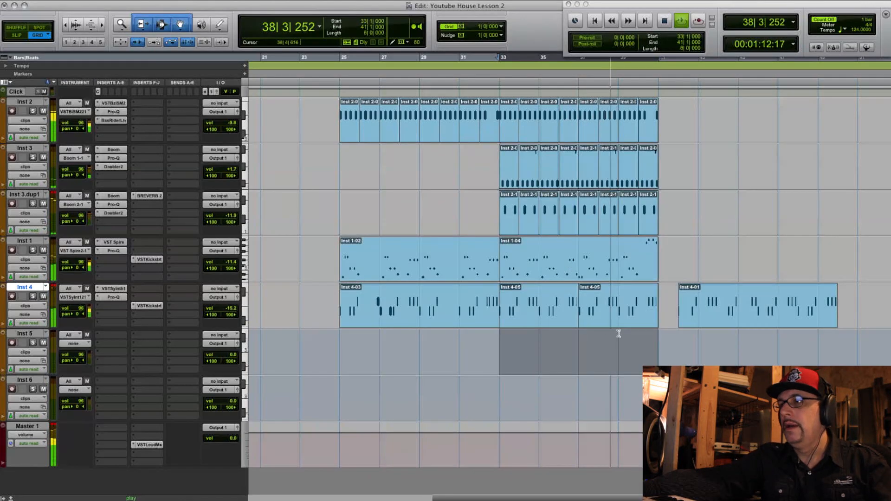